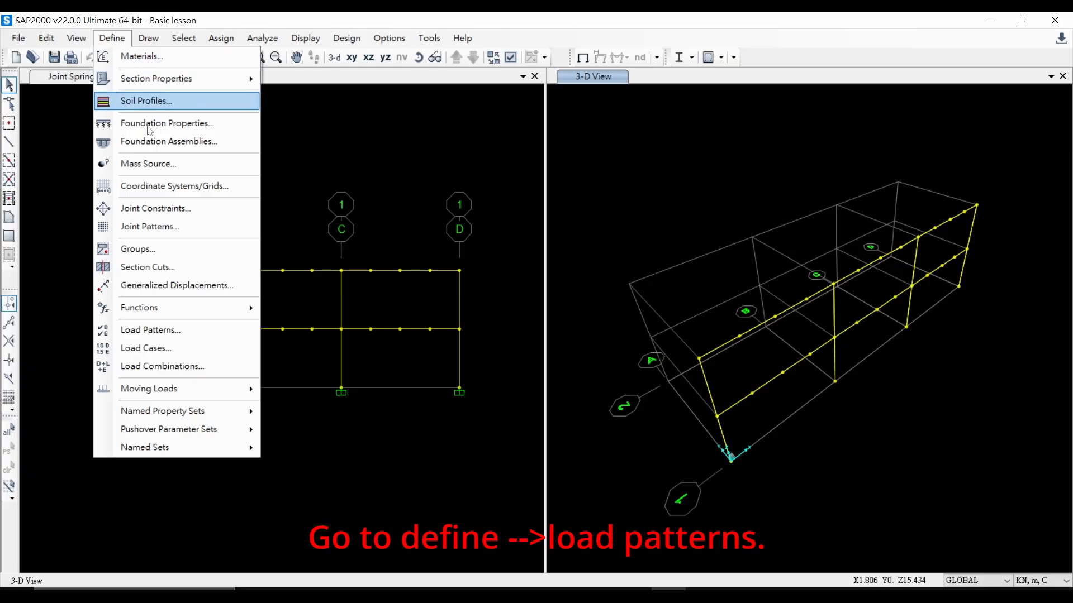
Add a new load pattern named Live with the type Live.
{"action": "left_click", "coordinate": [149, 330]}
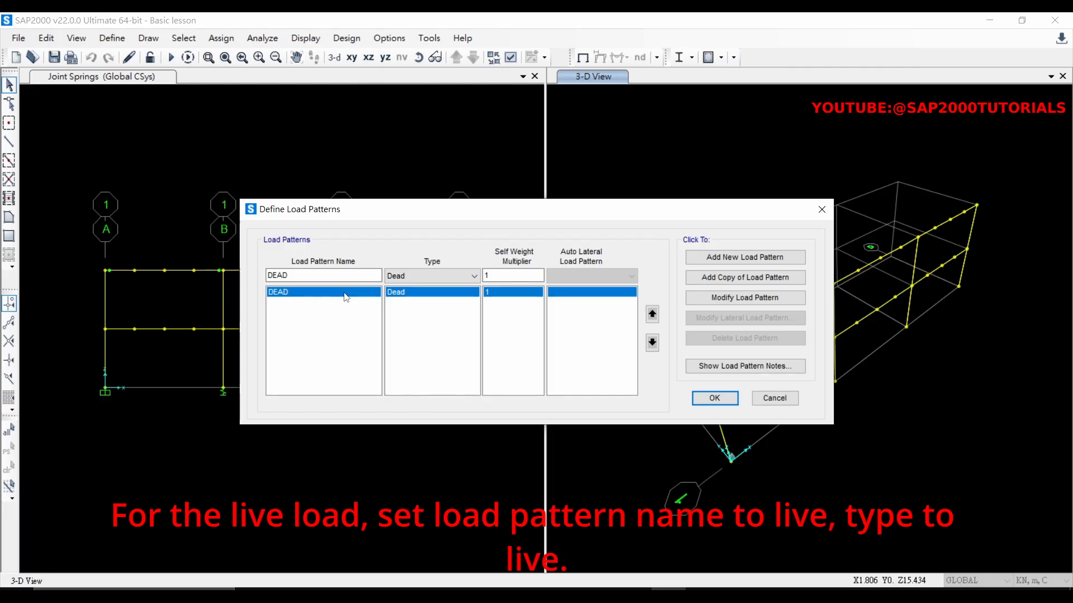
{"action": "left_click", "coordinate": [302, 272]}
{"action": "double_click", "coordinate": [279, 275]}
{"action": "key", "text": "BackSpace"}
{"action": "type", "text": "Live"}
{"action": "left_click", "coordinate": [425, 278]}
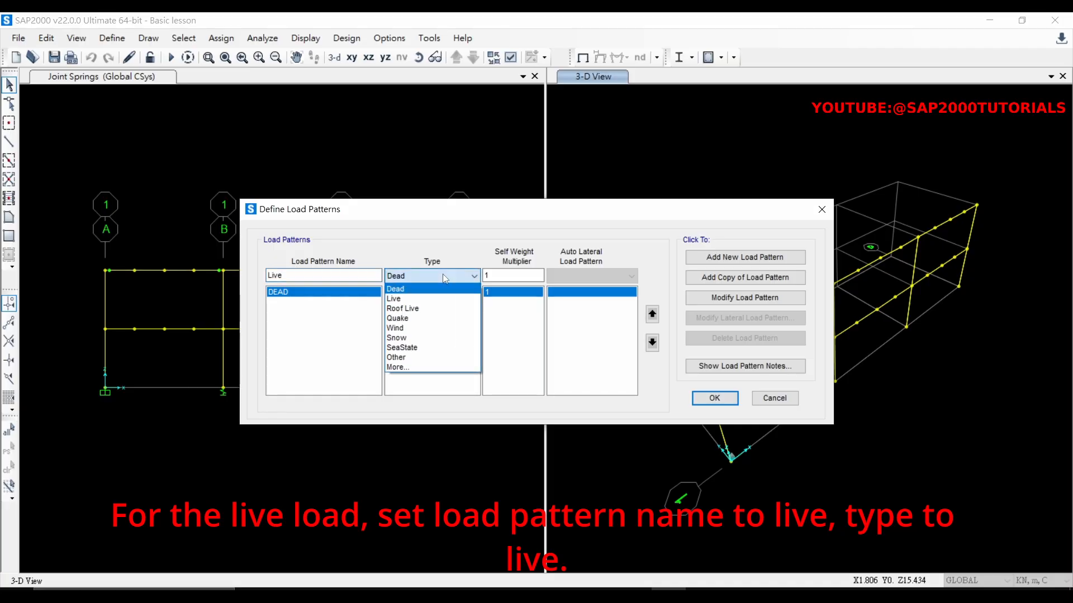
{"action": "left_click", "coordinate": [417, 302]}
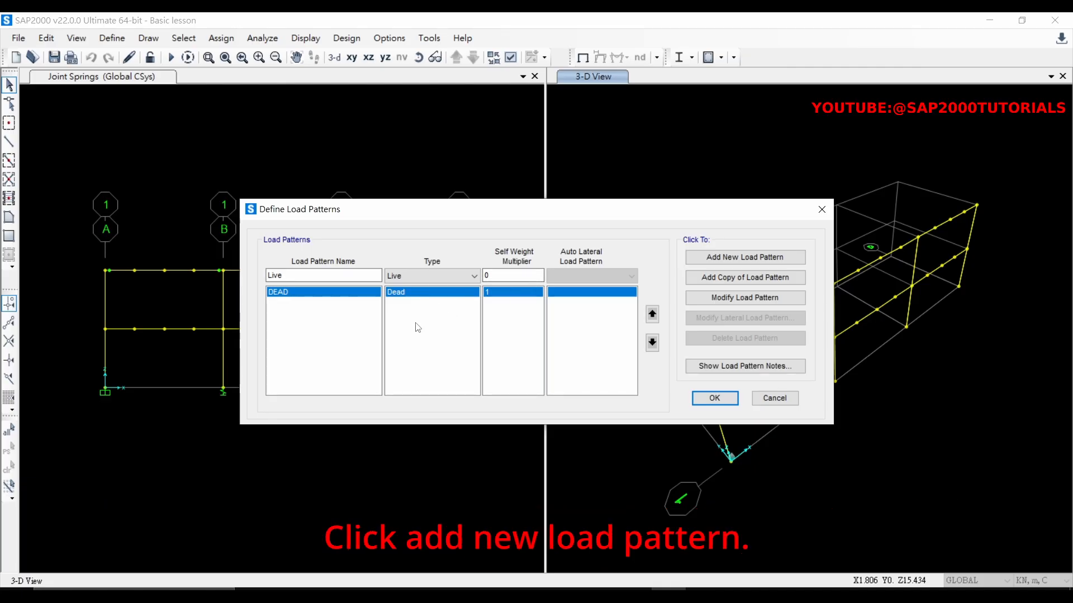
{"action": "left_click", "coordinate": [744, 257]}
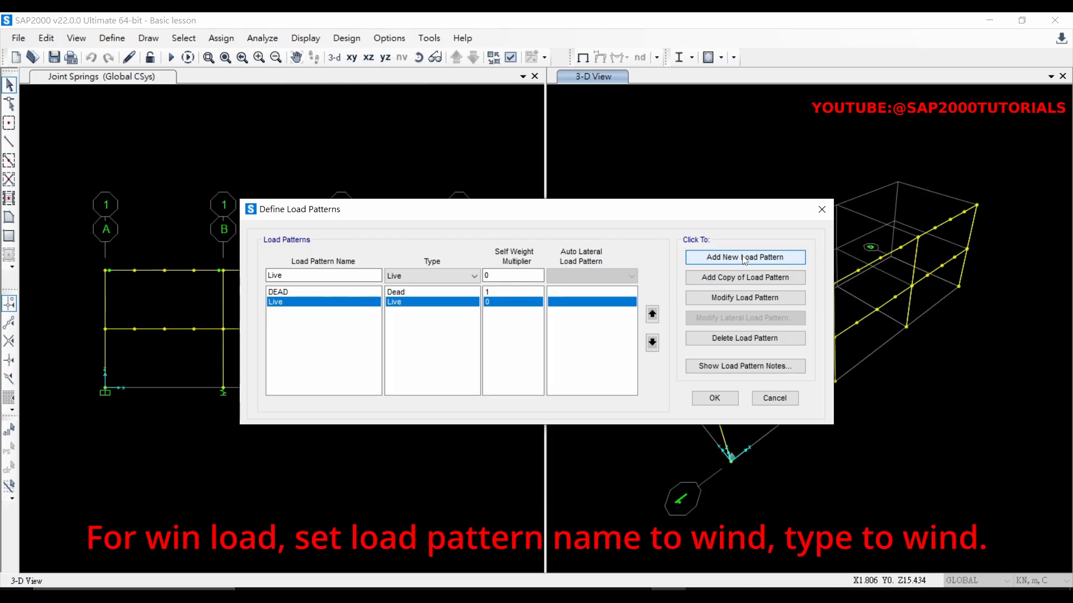
Add a load pattern named wind with type Wind and auto lateral load None, and accept the load patterns.
{"action": "double_click", "coordinate": [313, 276]}
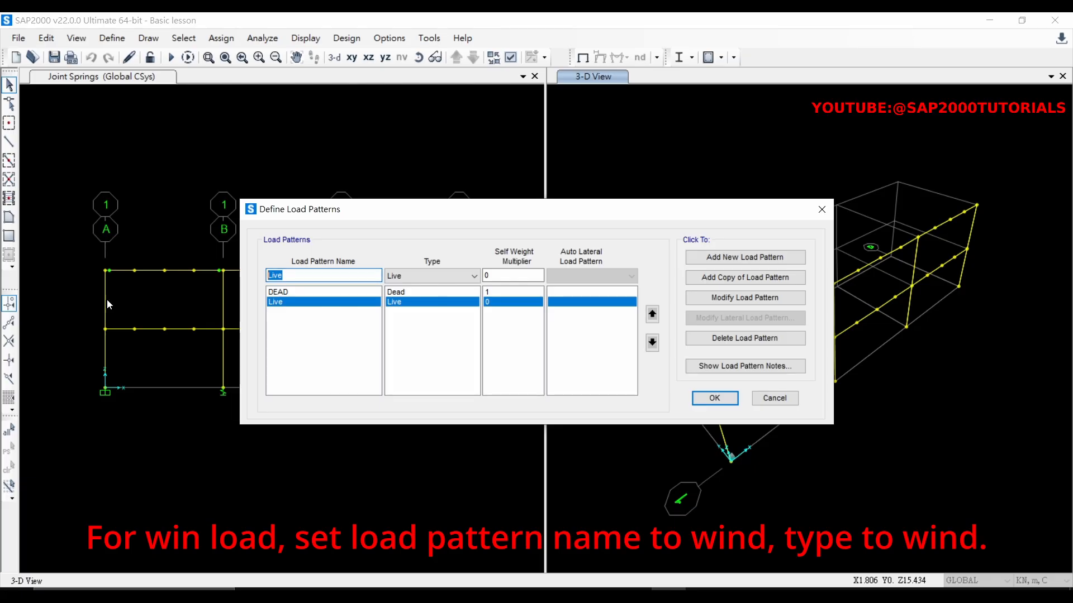
{"action": "type", "text": "wind"}
{"action": "left_click", "coordinate": [462, 278]}
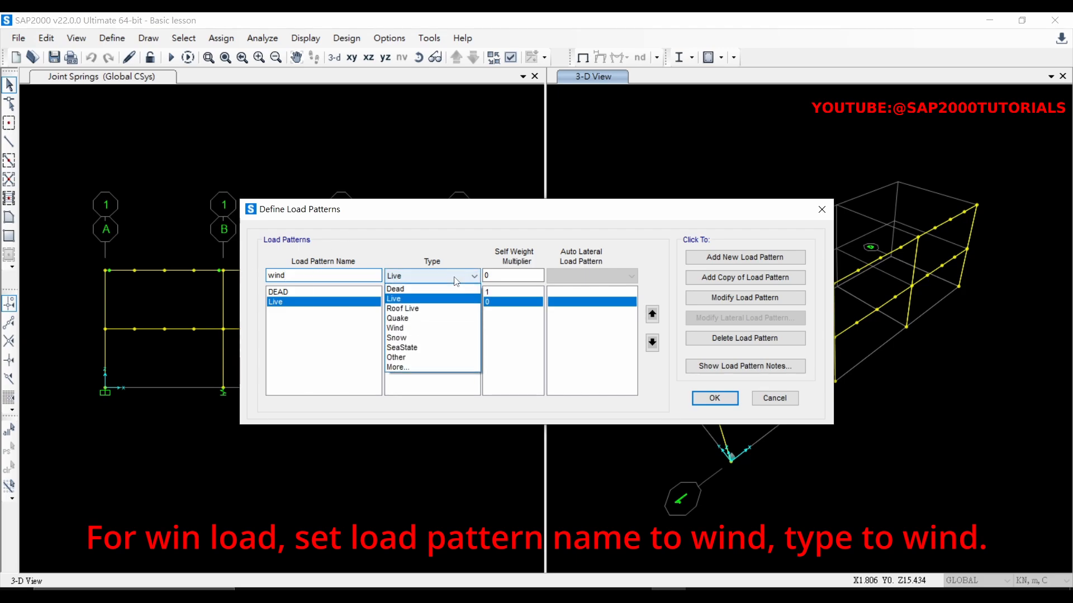
{"action": "left_click", "coordinate": [422, 328]}
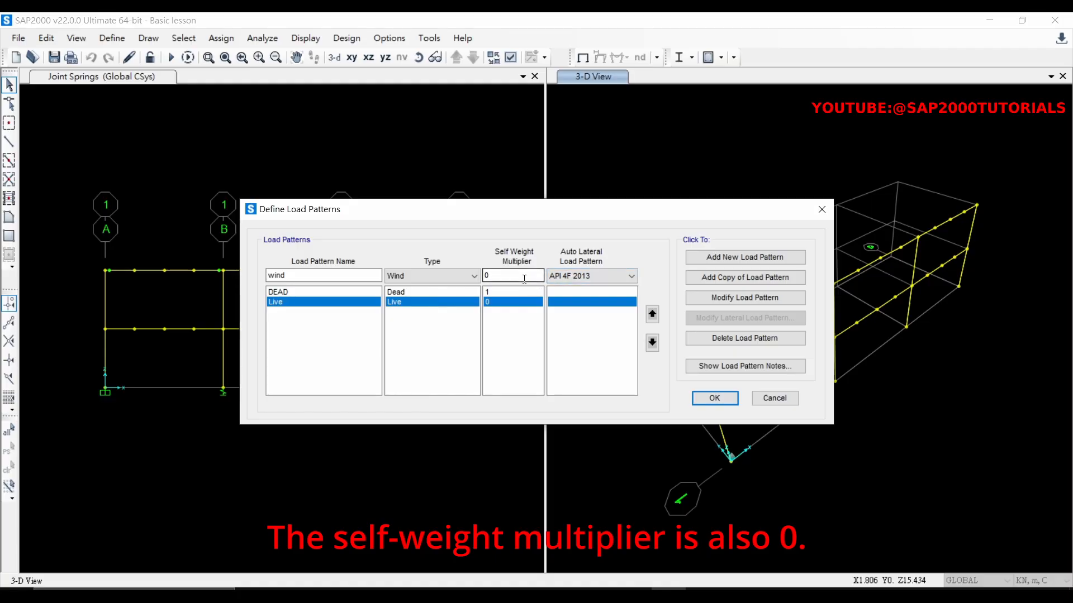
{"action": "left_click", "coordinate": [597, 273]}
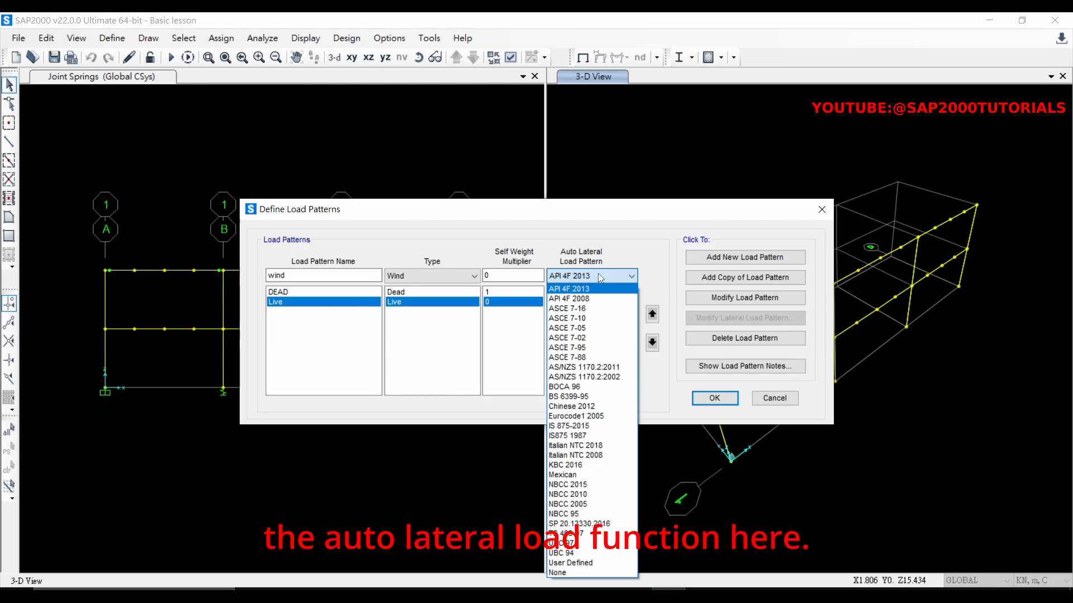
{"action": "left_click", "coordinate": [598, 273]}
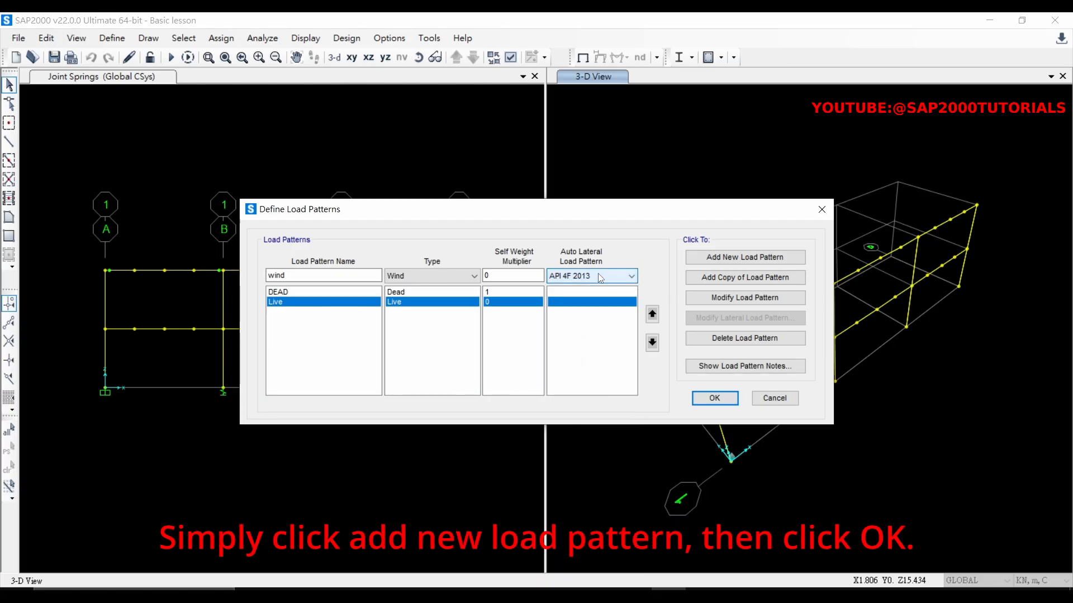
{"action": "left_click", "coordinate": [597, 274]}
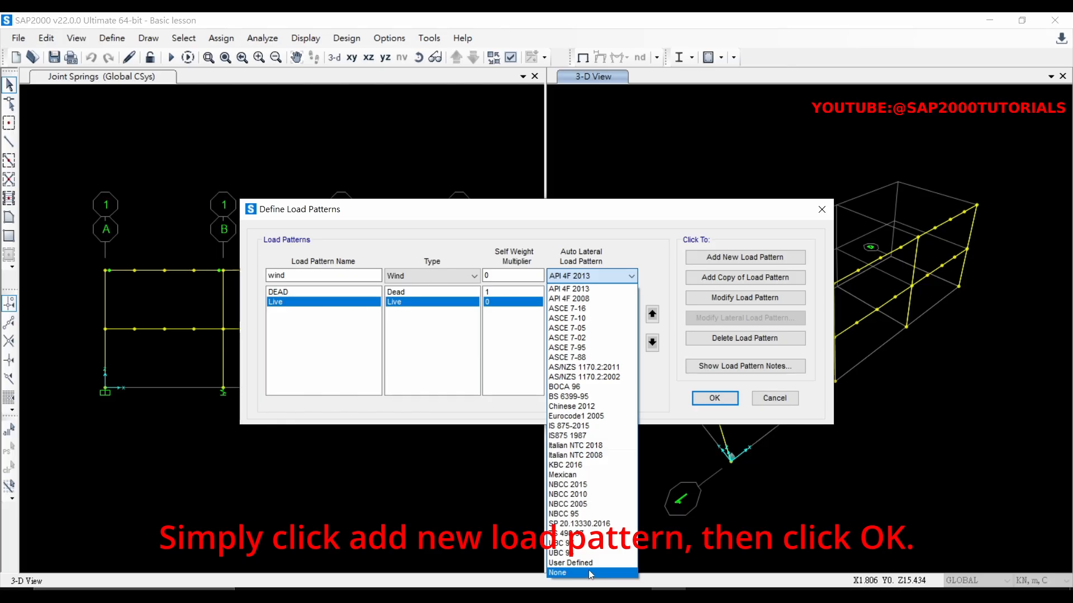
{"action": "left_click", "coordinate": [588, 574]}
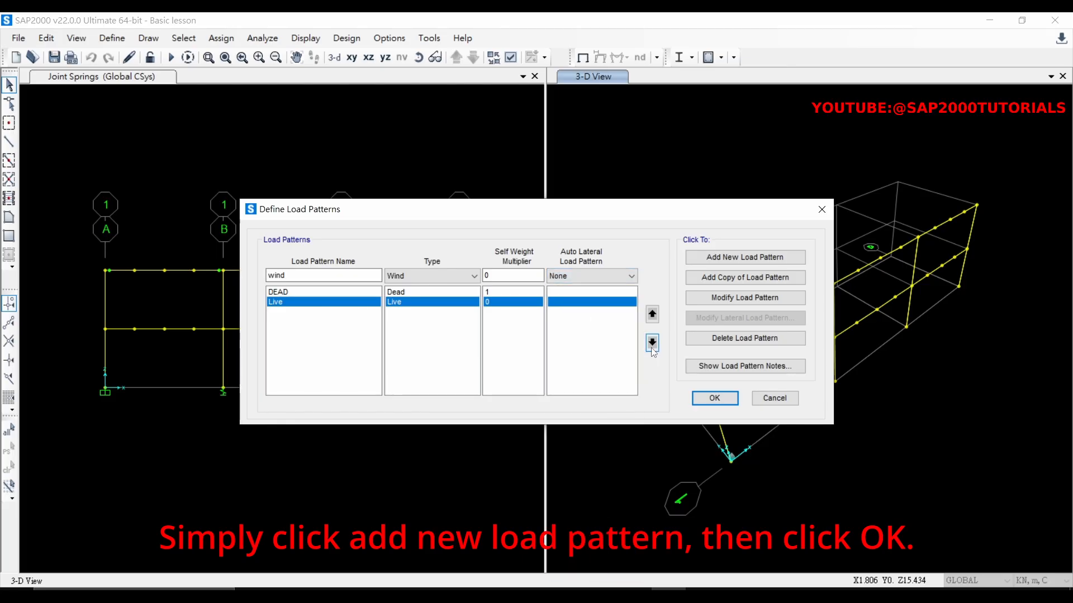
{"action": "left_click", "coordinate": [735, 261]}
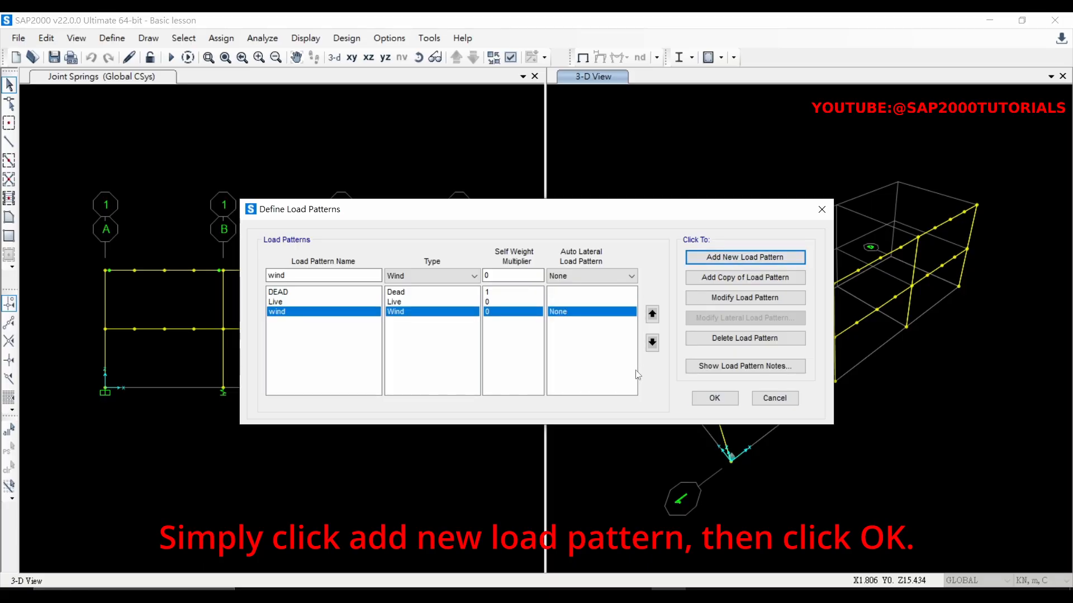
{"action": "left_click", "coordinate": [721, 401]}
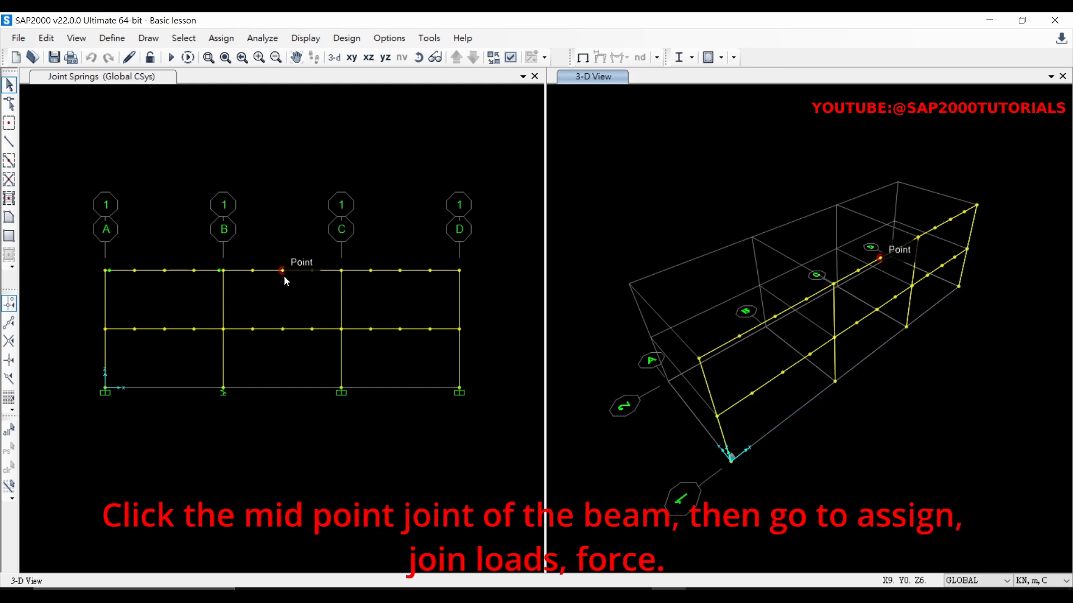
Assign a Live joint force of -100 kN in Global Z to the midpoint joint of upper beam B-C, adding to existing loads.
{"action": "left_click", "coordinate": [282, 271]}
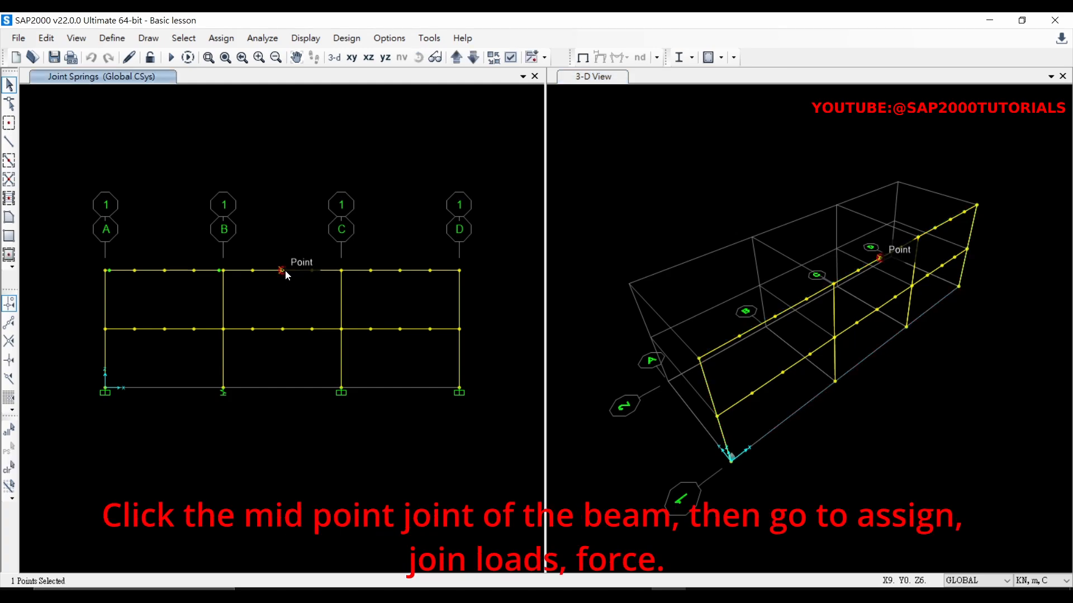
{"action": "left_click", "coordinate": [221, 38]}
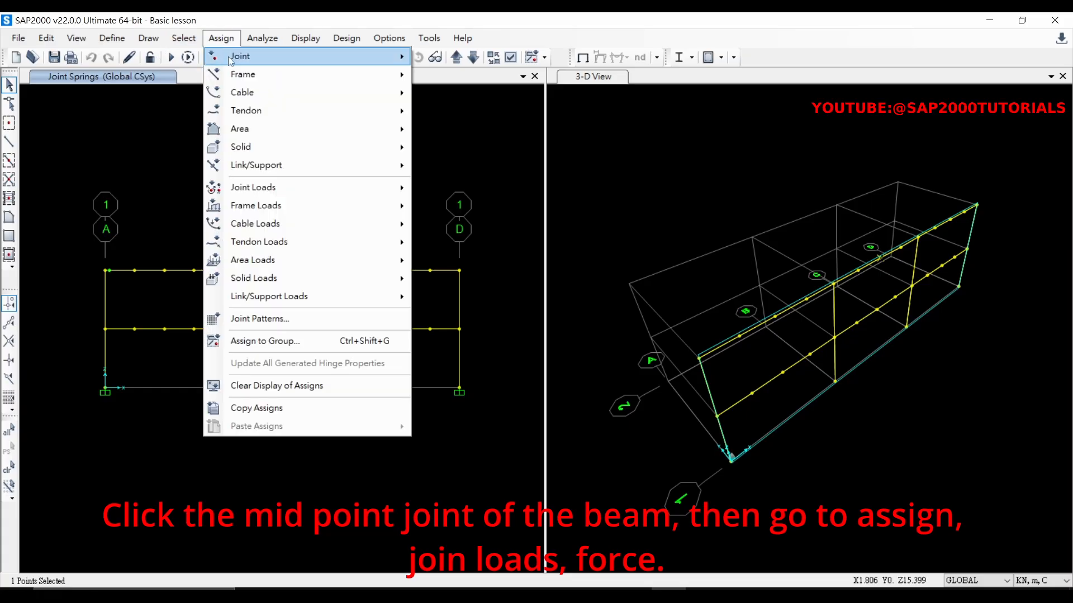
{"action": "mouse_move", "coordinate": [267, 194]}
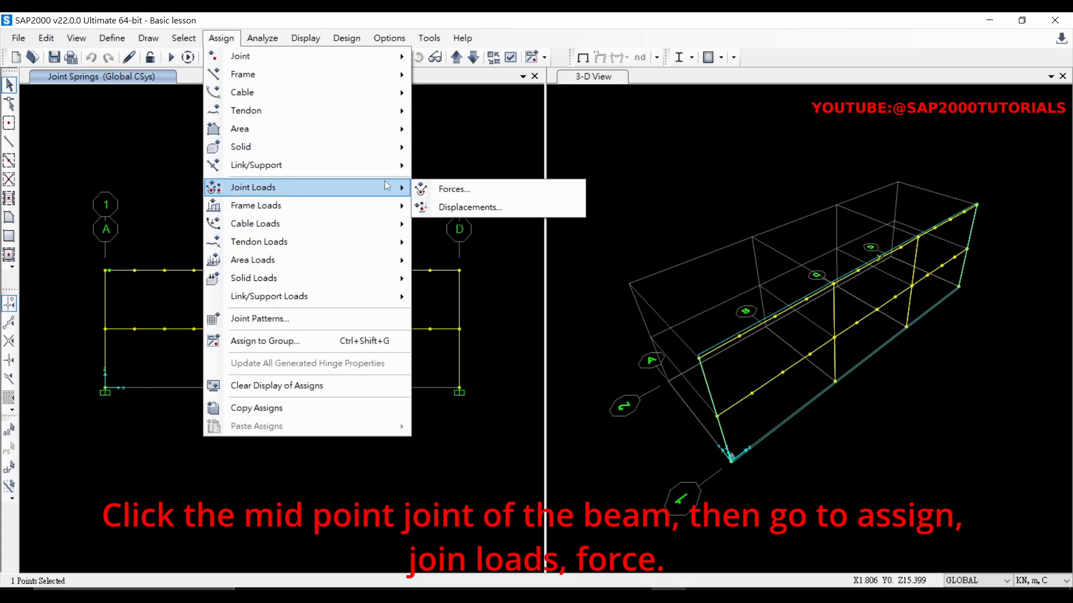
{"action": "left_click", "coordinate": [447, 189]}
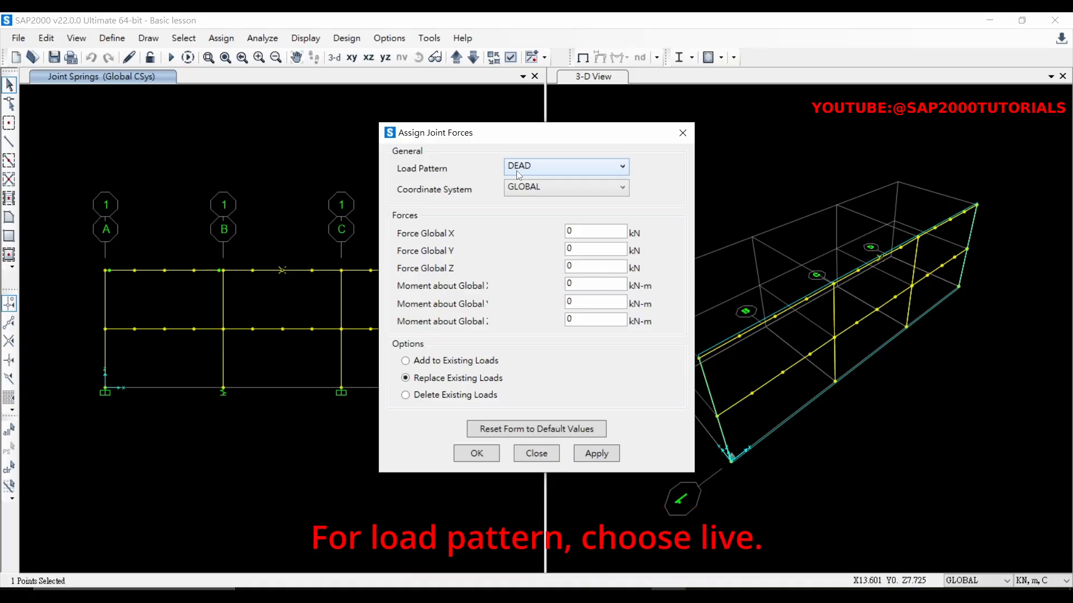
{"action": "left_click", "coordinate": [535, 171]}
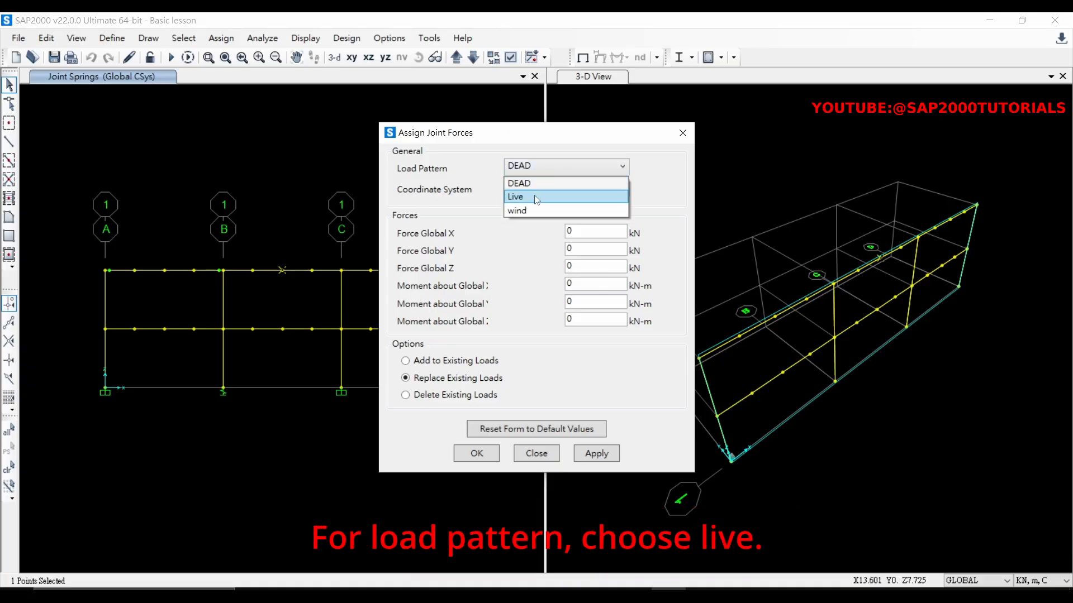
{"action": "left_click", "coordinate": [535, 196]}
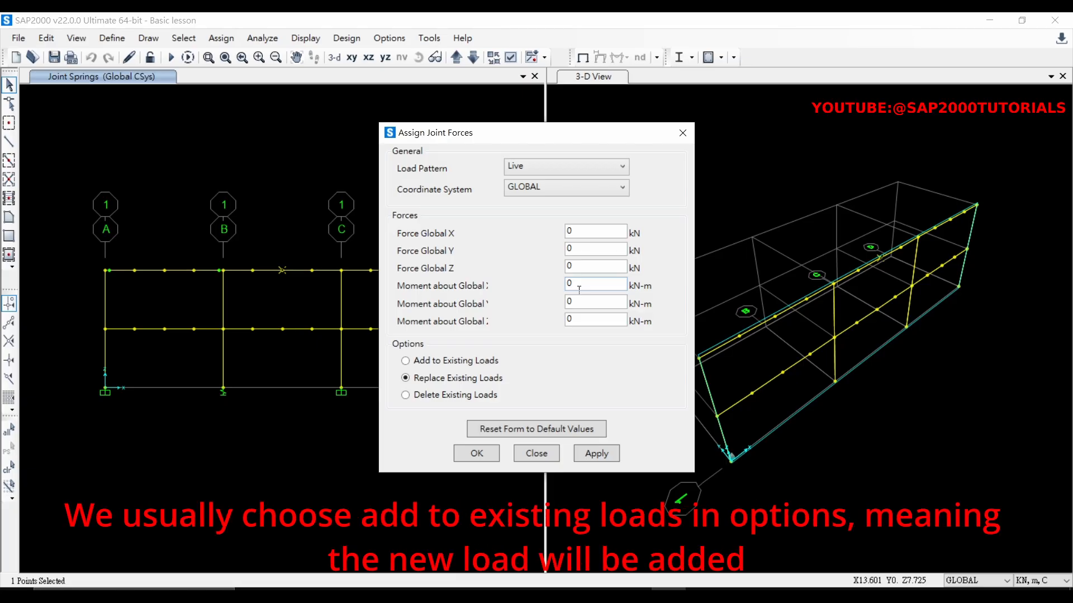
{"action": "left_click", "coordinate": [406, 361]}
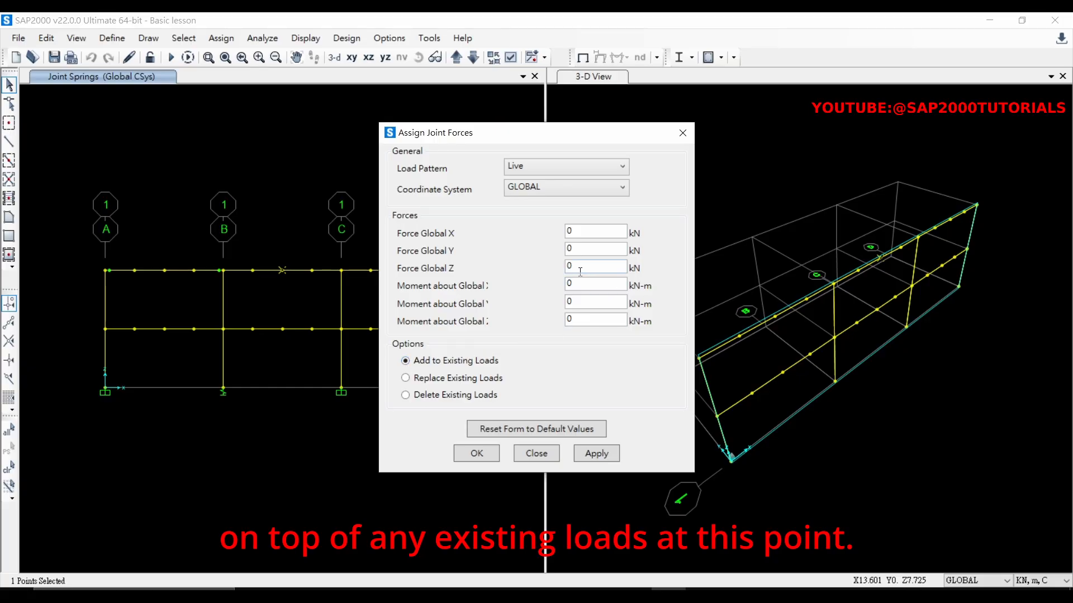
{"action": "double_click", "coordinate": [576, 269]}
{"action": "type", "text": "-100"}
{"action": "left_click", "coordinate": [594, 455]}
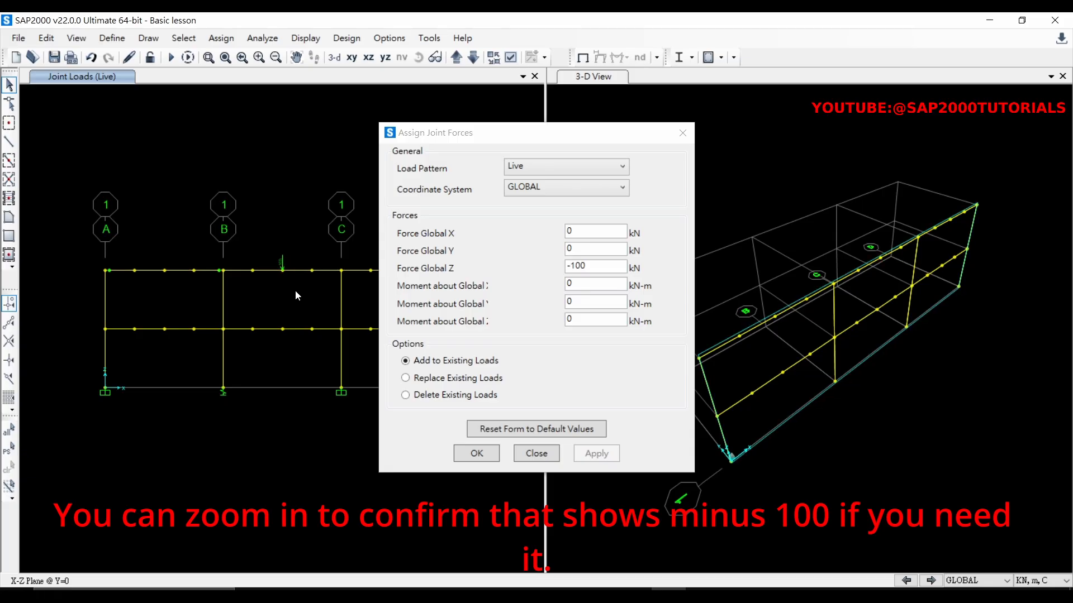
{"action": "left_click", "coordinate": [482, 459]}
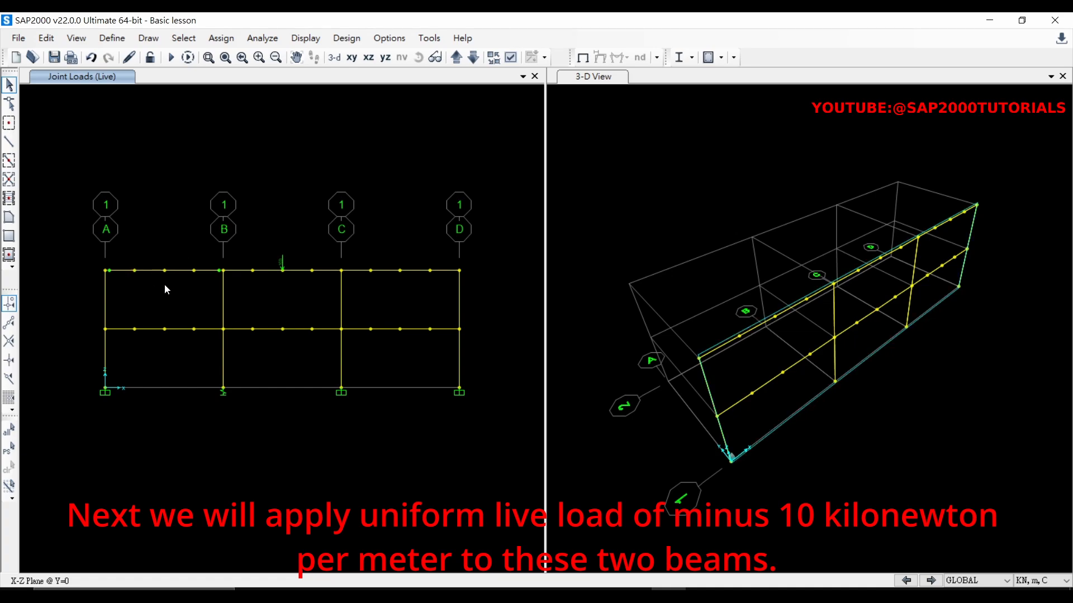
Set up a distributed frame load on upper beams A-B and C-D with load pattern Live and direction Z.
{"action": "left_click_drag", "start_coordinate": [211, 278], "coordinate": [121, 254]}
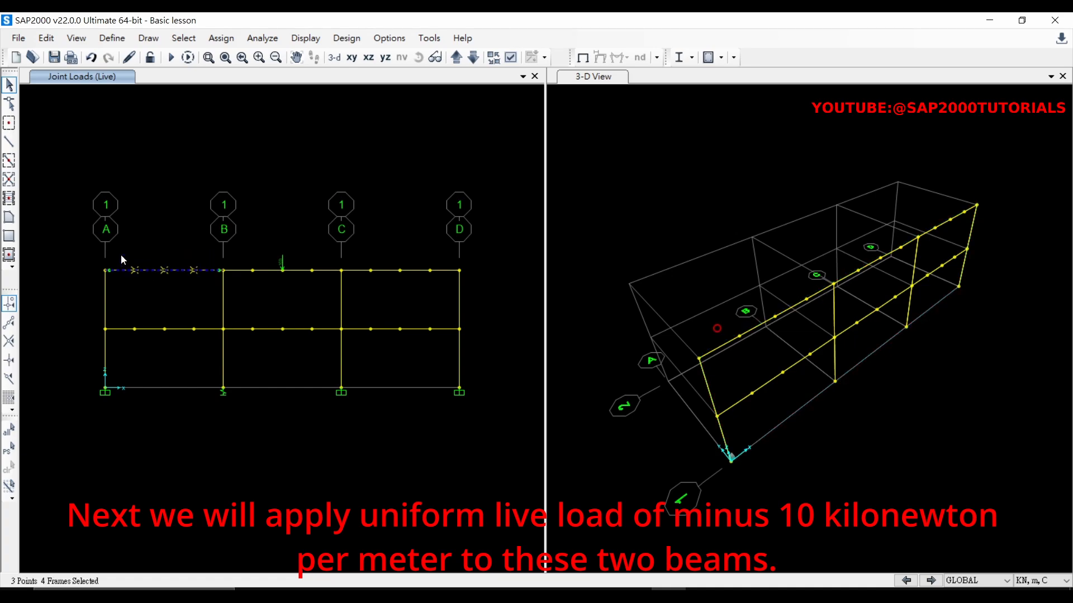
{"action": "left_click_drag", "start_coordinate": [440, 281], "coordinate": [354, 256]}
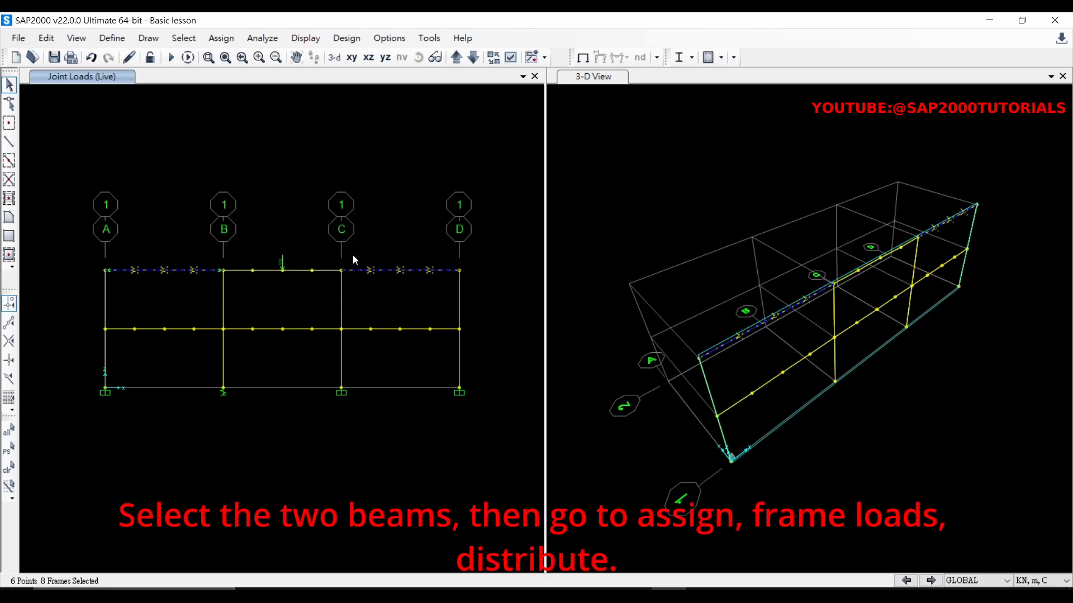
{"action": "left_click", "coordinate": [221, 38]}
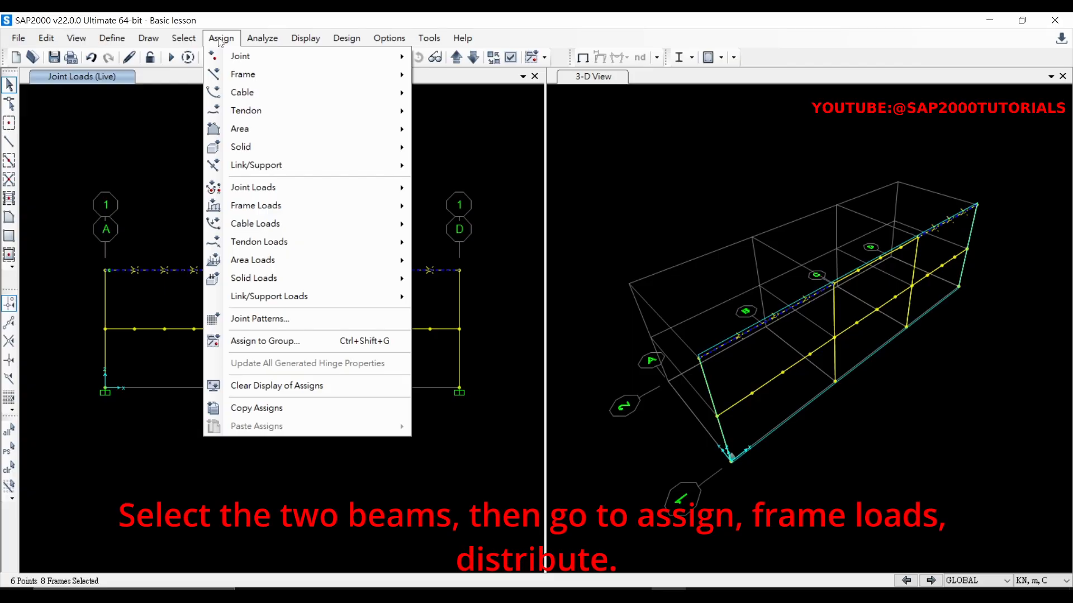
{"action": "mouse_move", "coordinate": [290, 208]}
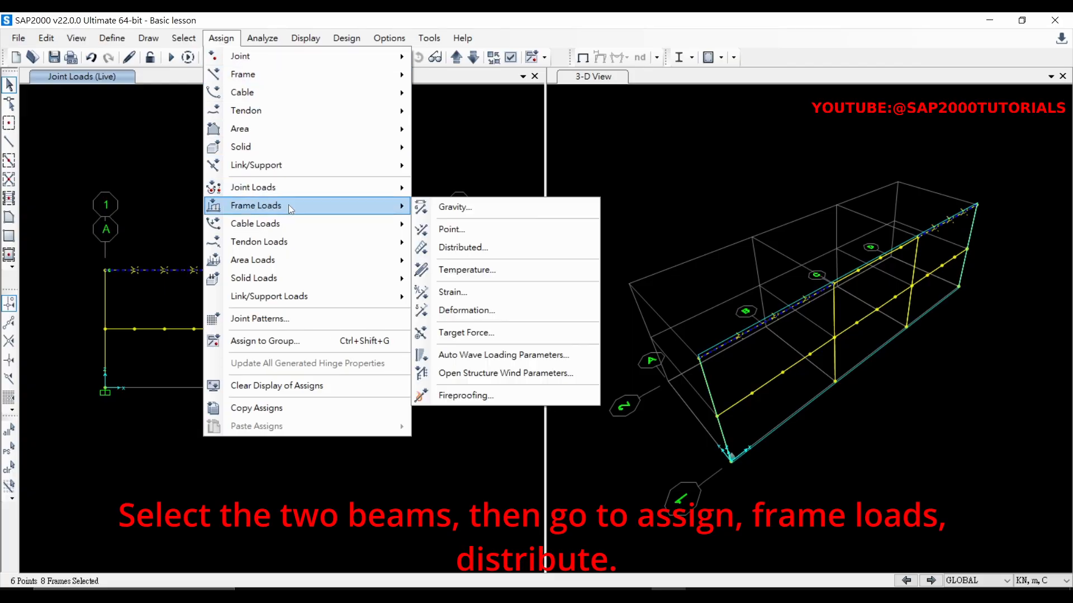
{"action": "left_click", "coordinate": [465, 247]}
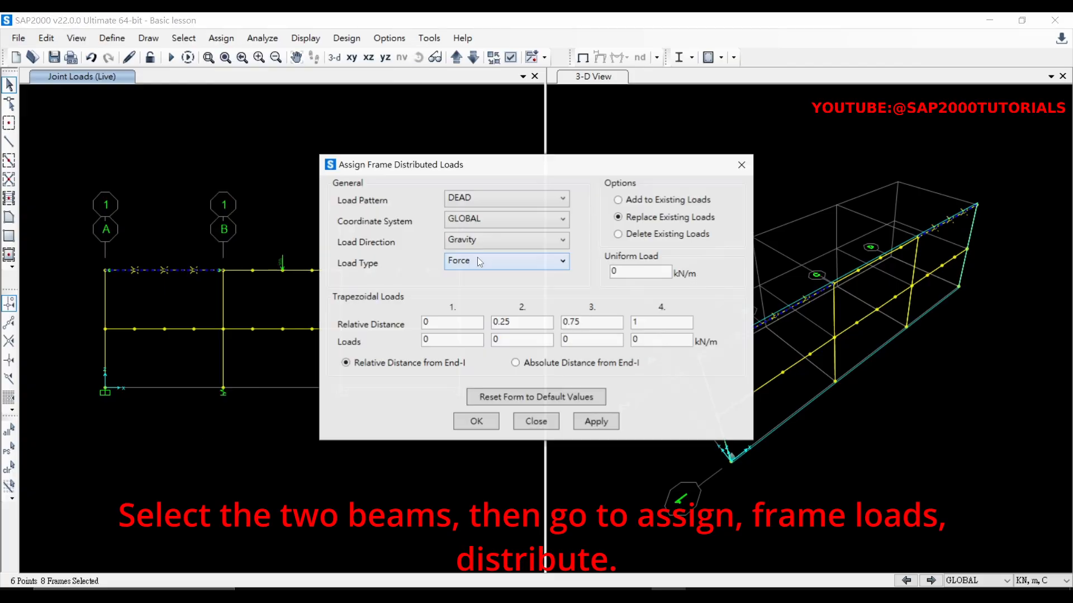
{"action": "left_click", "coordinate": [506, 200]}
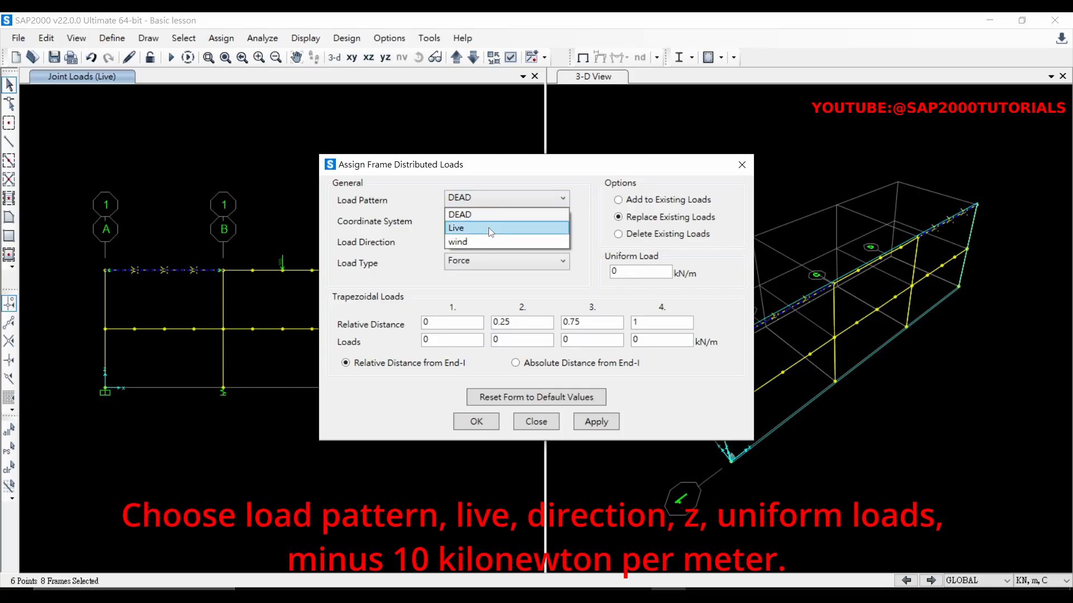
{"action": "left_click", "coordinate": [490, 230]}
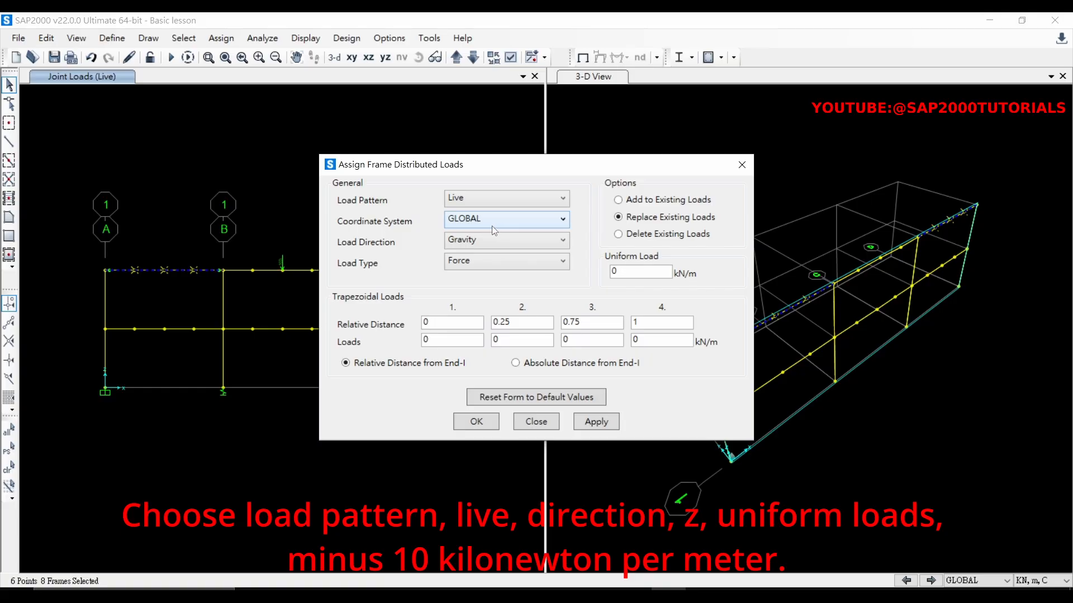
{"action": "left_click", "coordinate": [494, 244]}
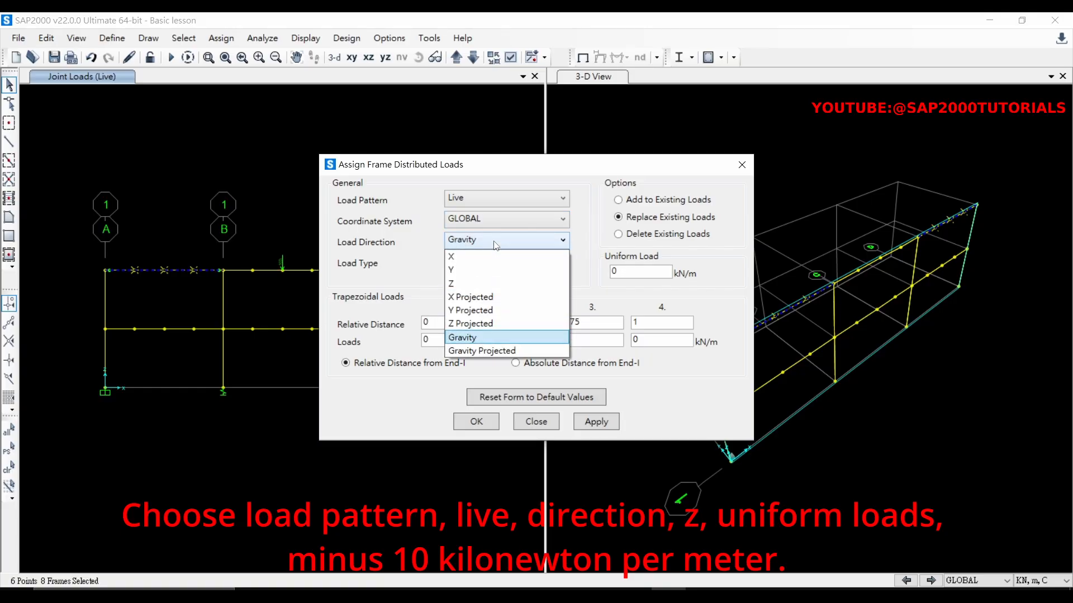
{"action": "left_click", "coordinate": [478, 285]}
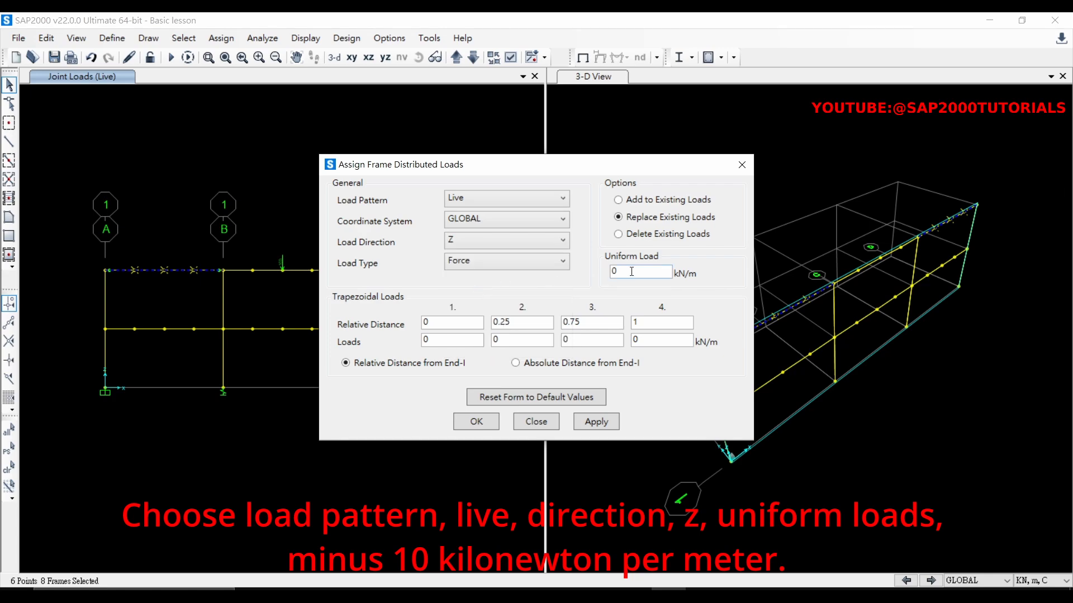
Assign a uniform load of -10 kN/m to the selected beams, adding to existing loads.
{"action": "left_click_drag", "start_coordinate": [631, 272], "coordinate": [596, 275]}
{"action": "type", "text": "-10kn"}
{"action": "key", "text": "BackSpace"}
{"action": "key", "text": "BackSpace"}
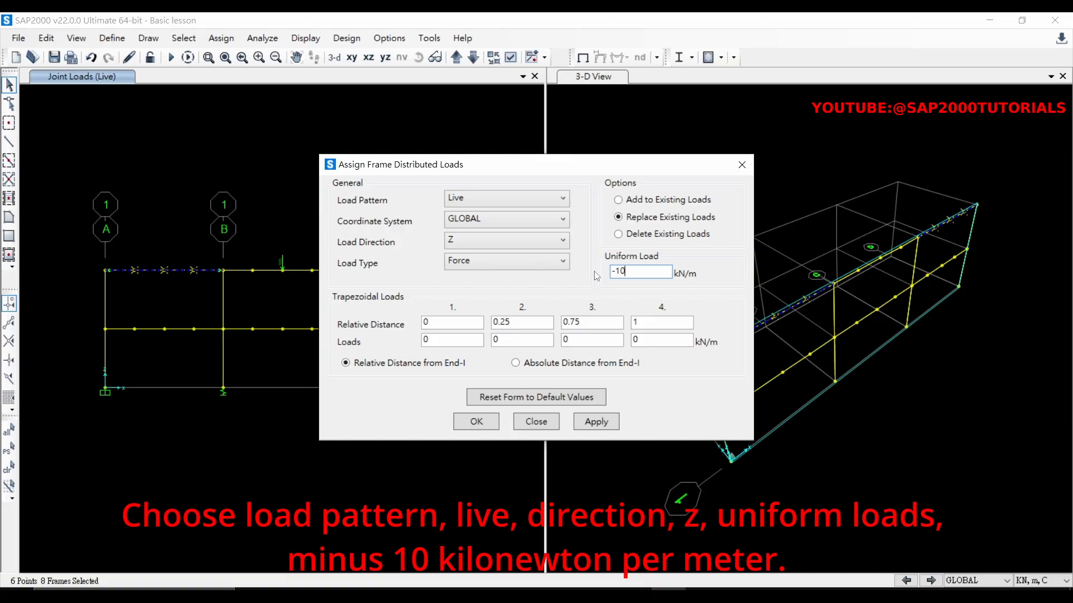
{"action": "left_click", "coordinate": [619, 201]}
{"action": "left_click", "coordinate": [596, 423]}
{"action": "left_click_drag", "start_coordinate": [530, 175], "coordinate": [728, 172]}
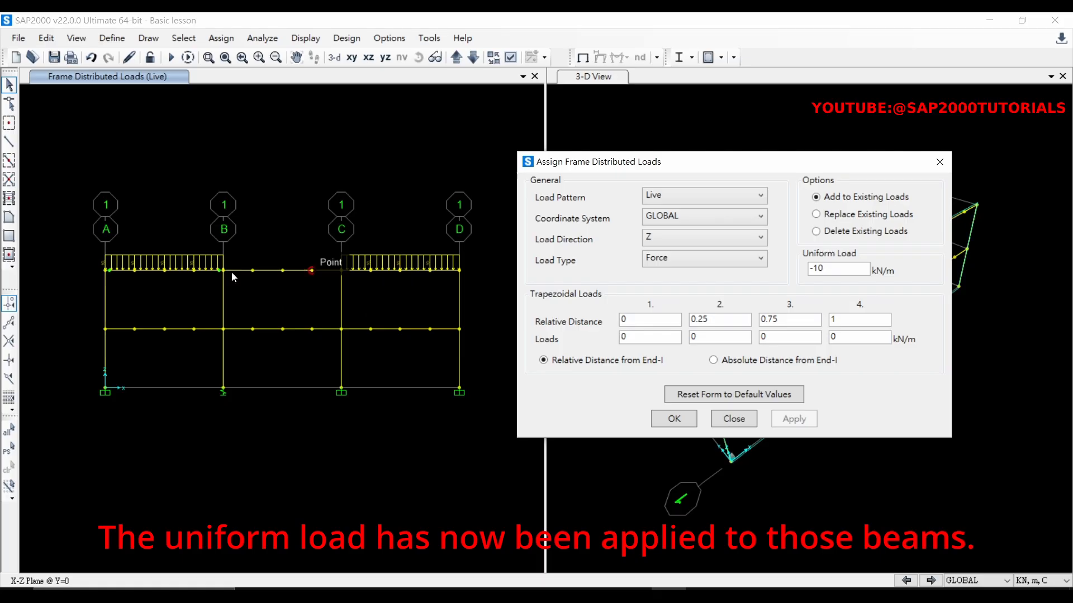
{"action": "left_click", "coordinate": [664, 423]}
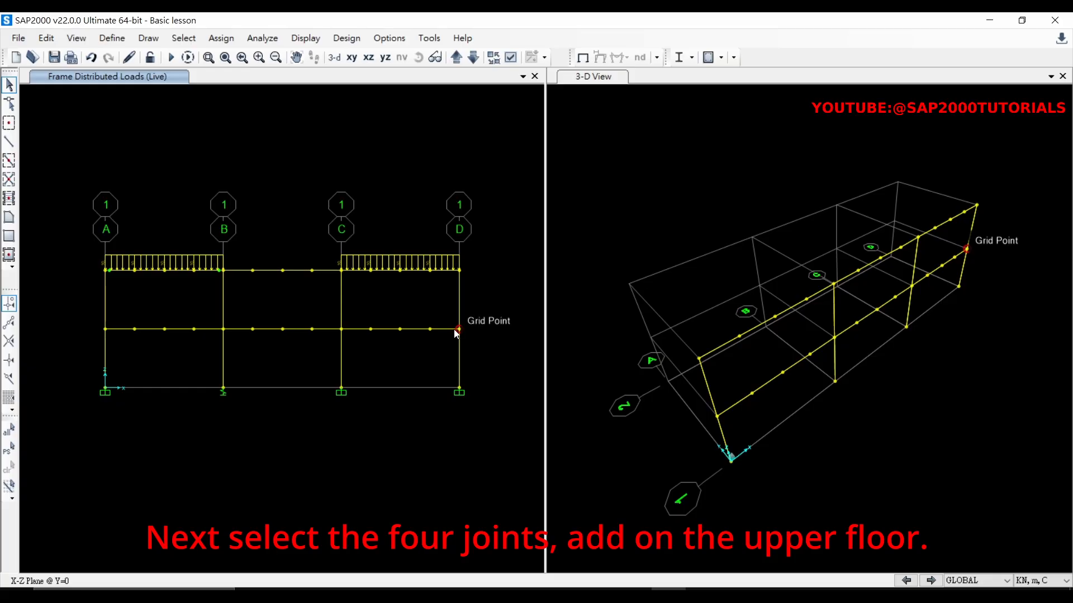
Set up a joint force on the four upper-floor column joints at grids A to D with load pattern wind and coordinate system GLOBAL.
{"action": "left_click", "coordinate": [105, 271]}
{"action": "left_click", "coordinate": [223, 270]}
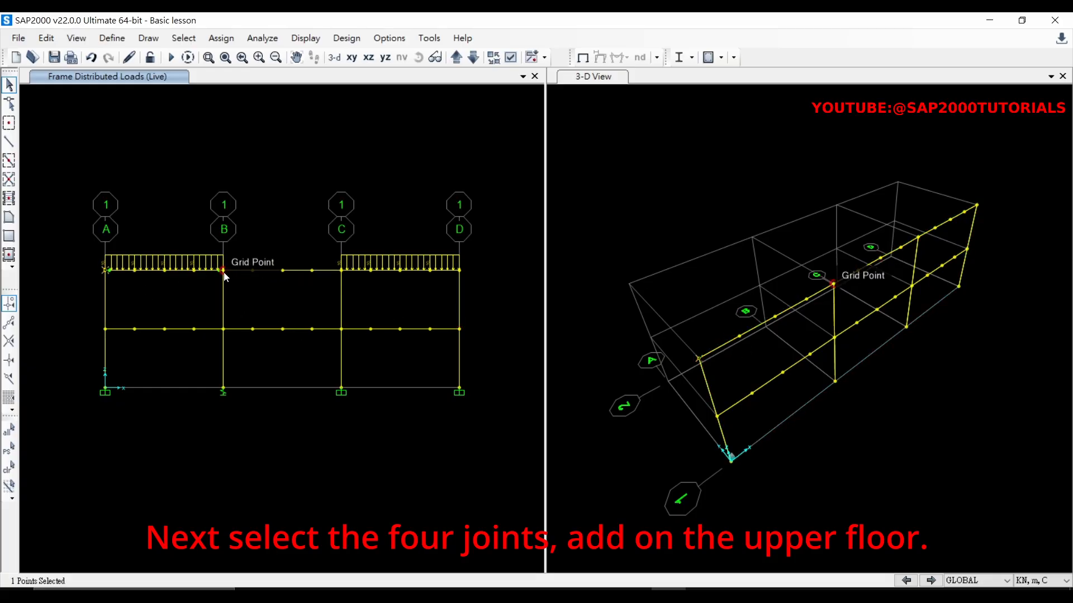
{"action": "left_click", "coordinate": [339, 271]}
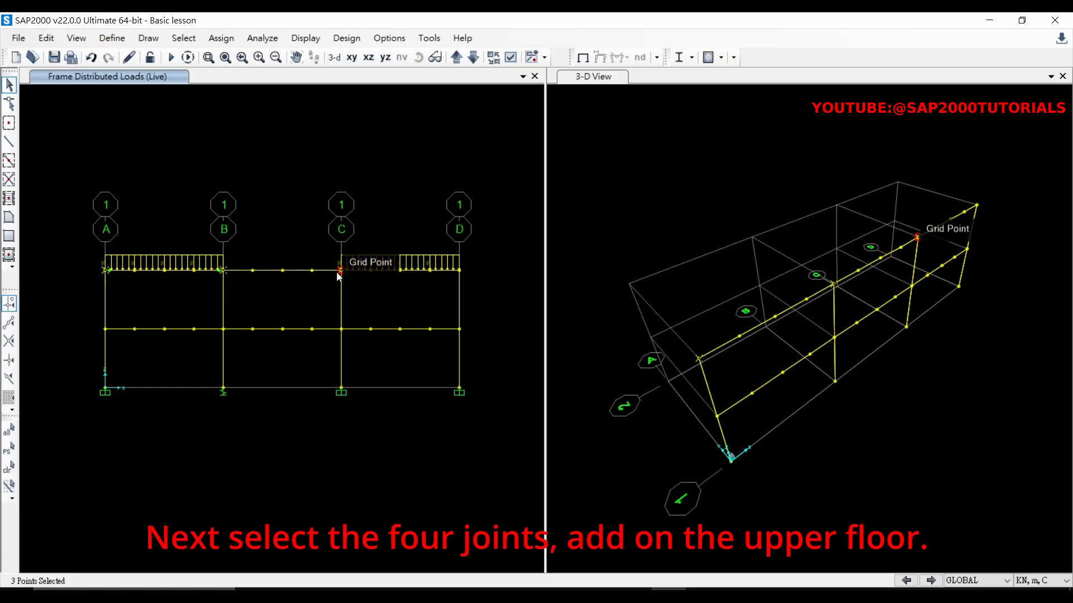
{"action": "left_click", "coordinate": [459, 271]}
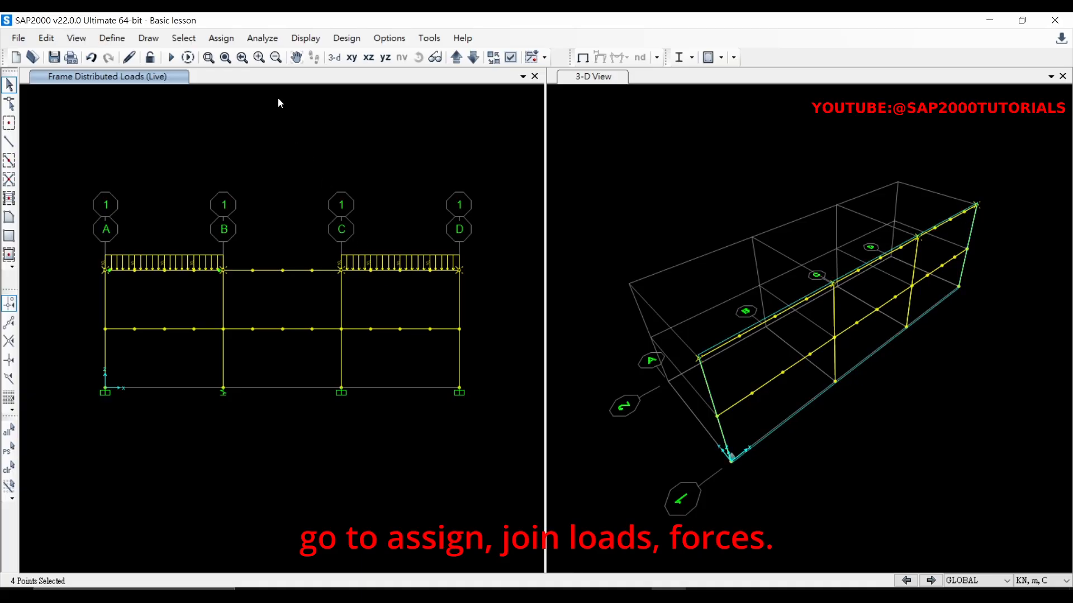
{"action": "left_click", "coordinate": [222, 39]}
{"action": "mouse_move", "coordinate": [258, 99]}
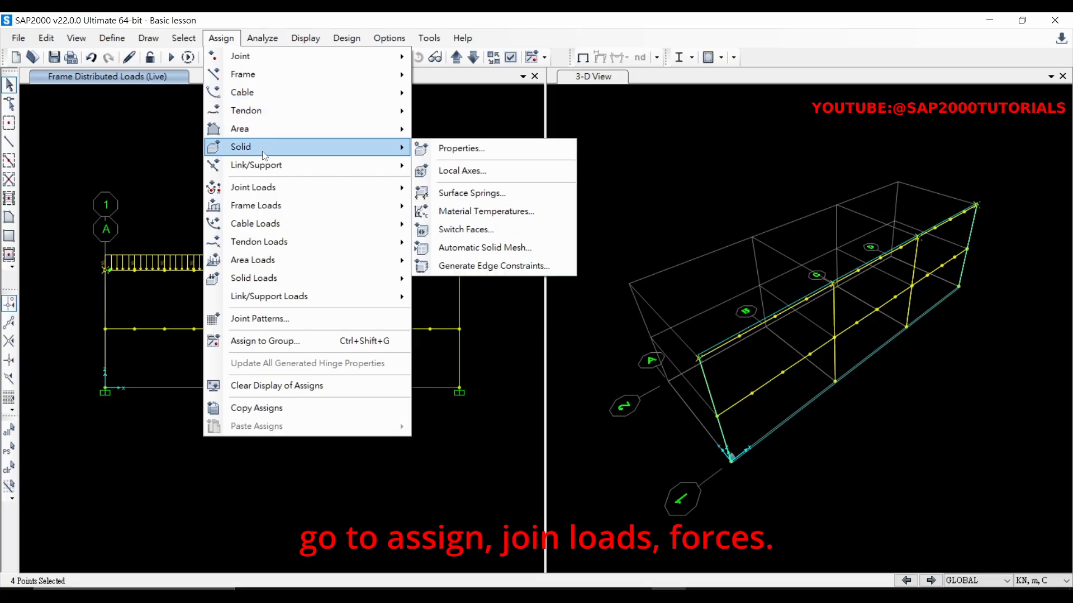
{"action": "mouse_move", "coordinate": [273, 188]}
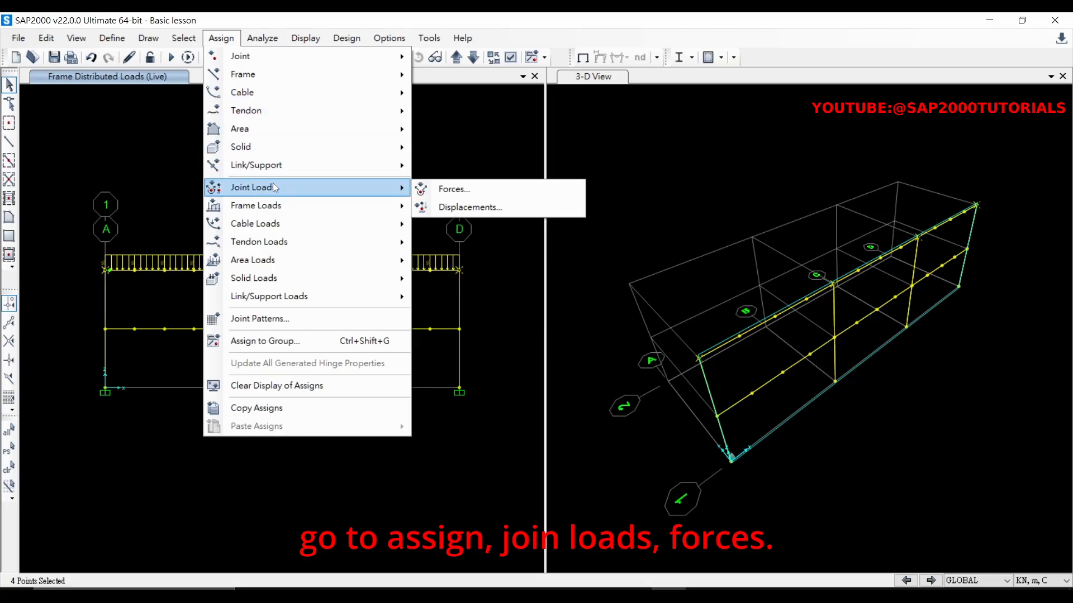
{"action": "left_click", "coordinate": [456, 190]}
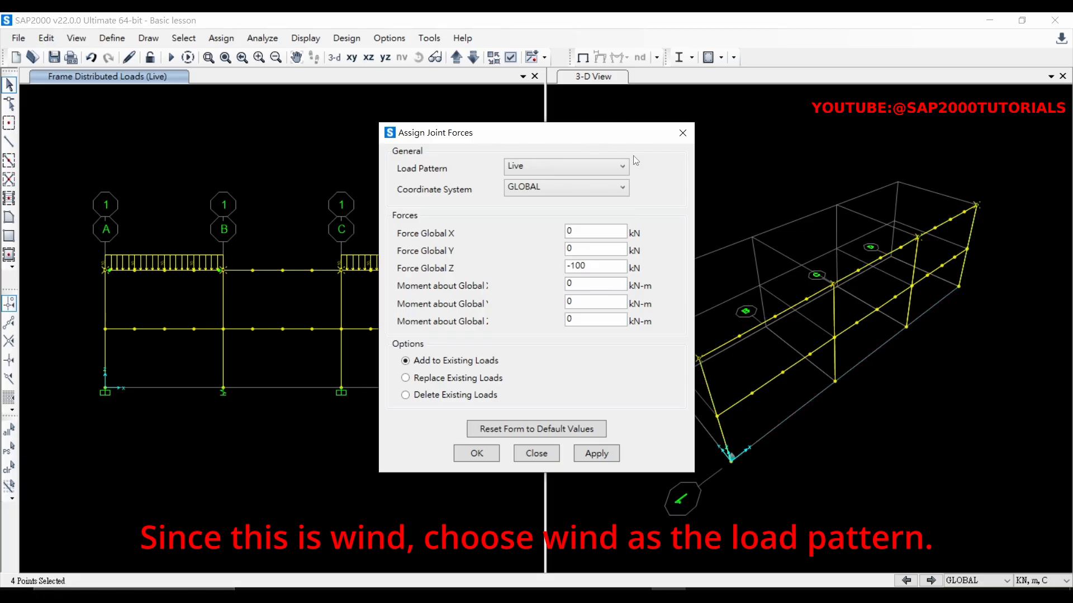
{"action": "left_click", "coordinate": [562, 166]}
{"action": "left_click", "coordinate": [544, 210]}
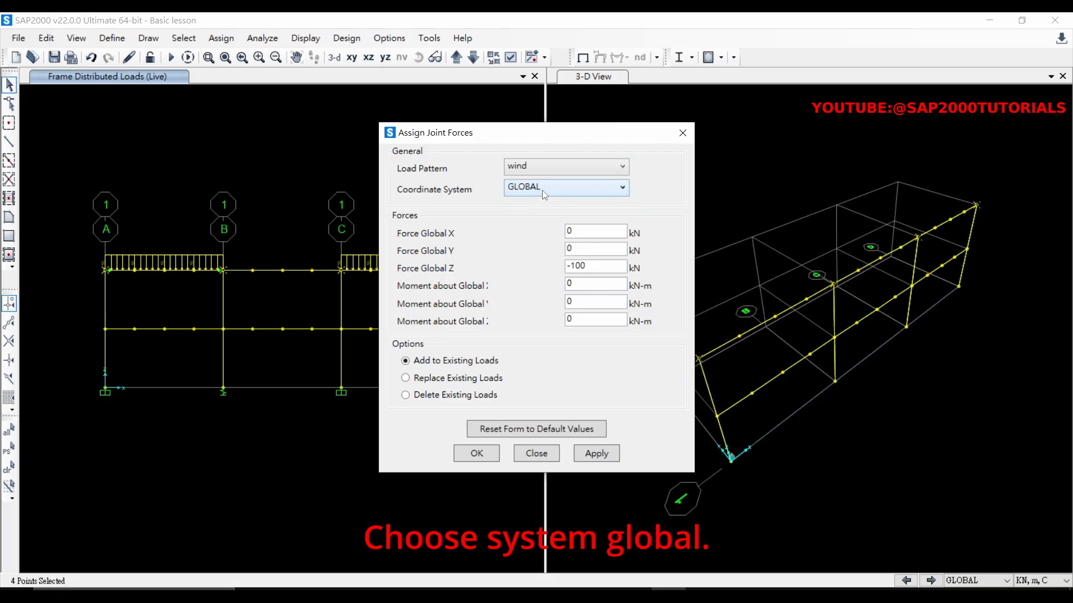
{"action": "left_click", "coordinate": [541, 189]}
{"action": "left_click", "coordinate": [543, 205]}
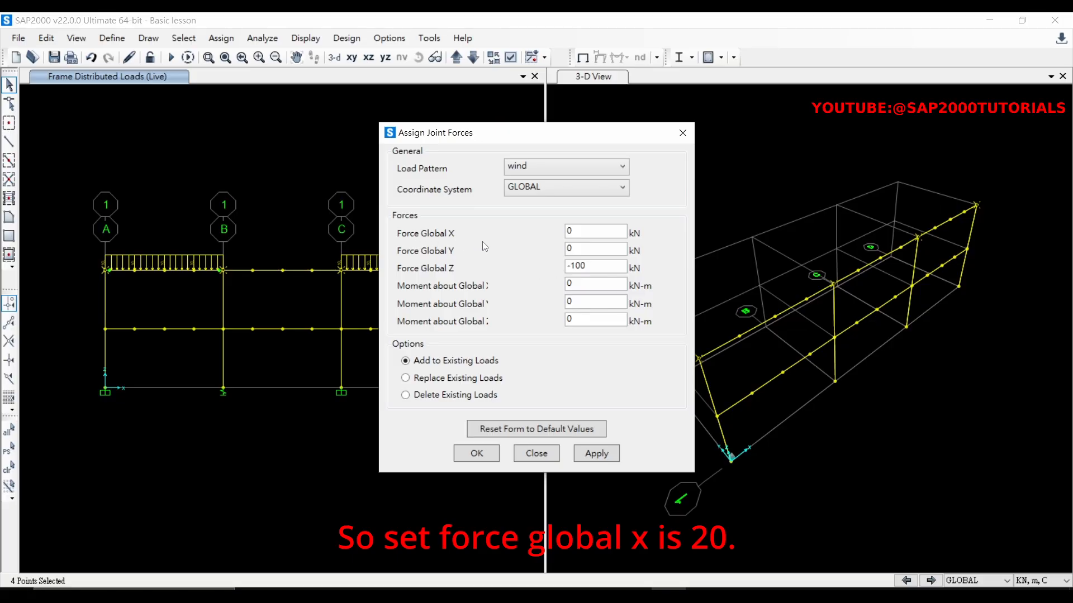
Assign a force of 20 kN in Global X and 0 in Global Z to the selected joints, adding to existing loads.
{"action": "double_click", "coordinate": [581, 230]}
{"action": "type", "text": "20"}
{"action": "double_click", "coordinate": [600, 266]}
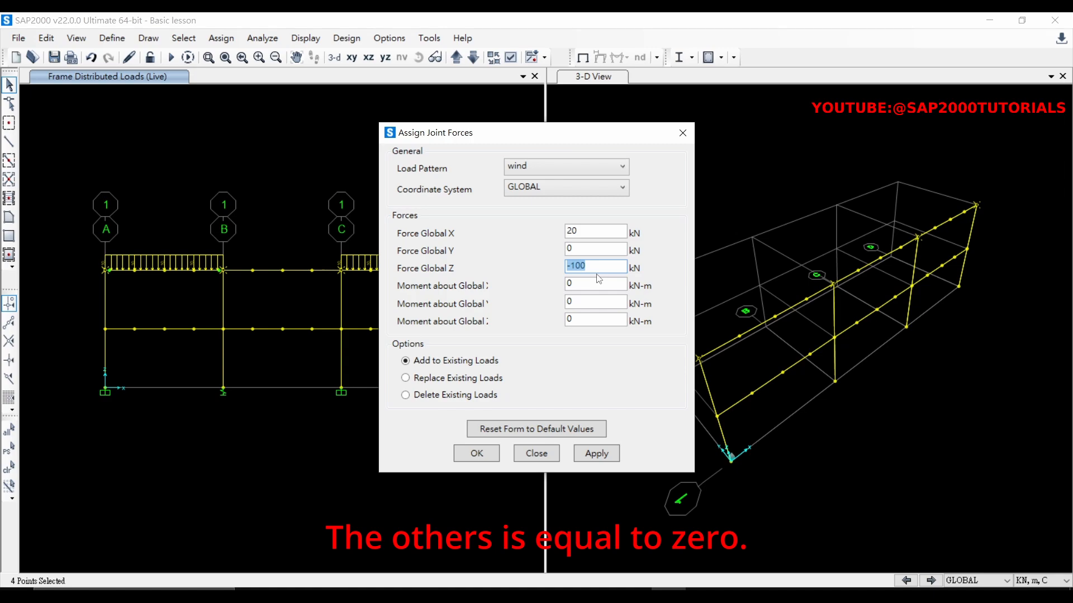
{"action": "type", "text": "0"}
{"action": "left_click", "coordinate": [614, 454]}
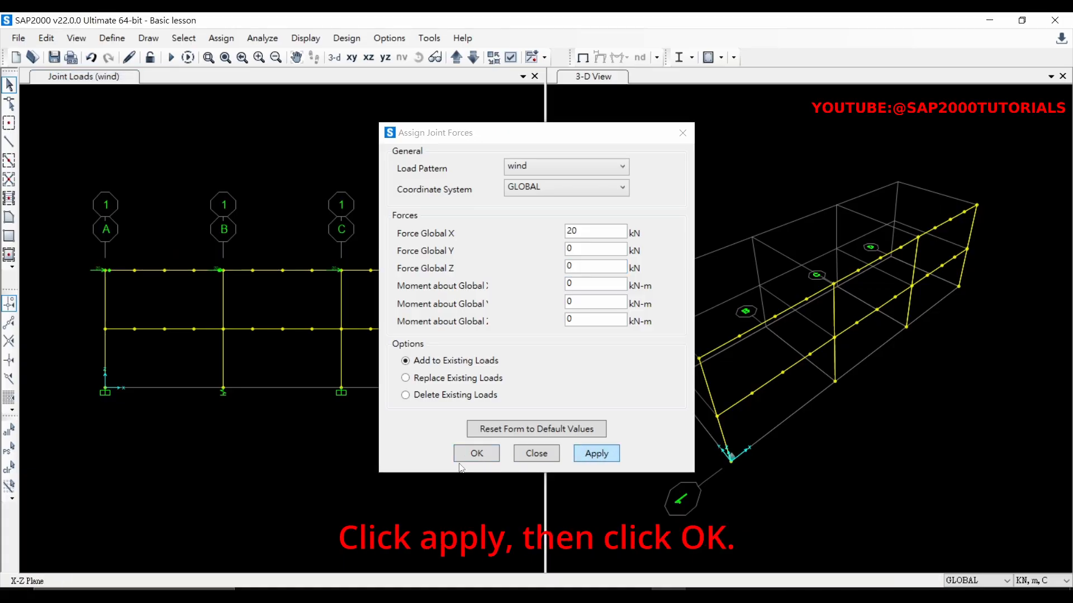
{"action": "left_click_drag", "start_coordinate": [505, 139], "coordinate": [695, 123]}
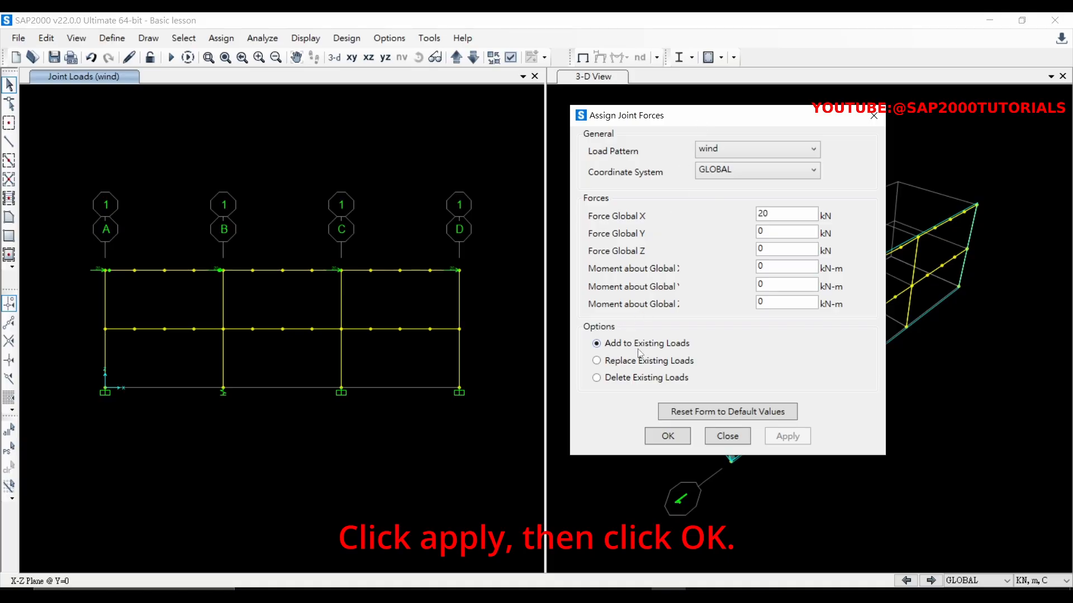
{"action": "left_click", "coordinate": [668, 436]}
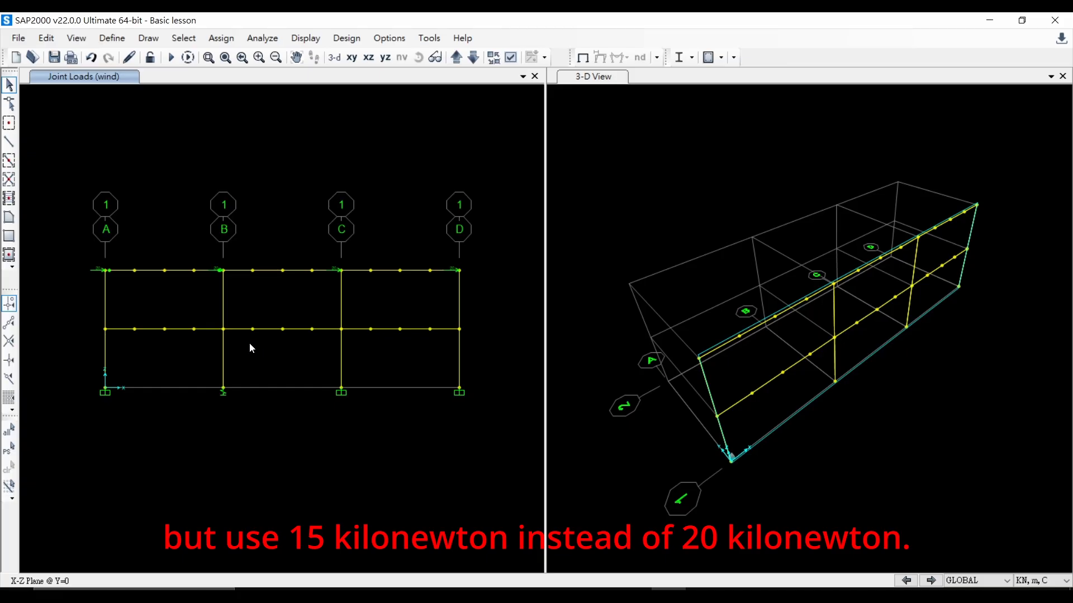
Assign a wind joint force of 15 kN in Global X to the four first-floor column joints, adding to existing loads.
{"action": "left_click", "coordinate": [105, 329]}
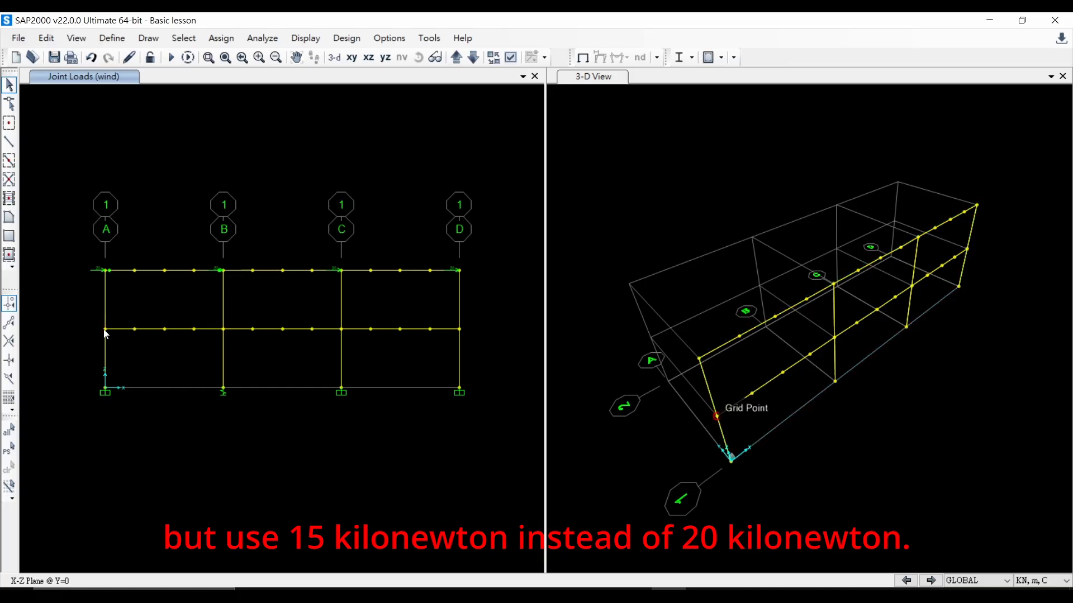
{"action": "left_click", "coordinate": [223, 329]}
{"action": "left_click", "coordinate": [341, 329]}
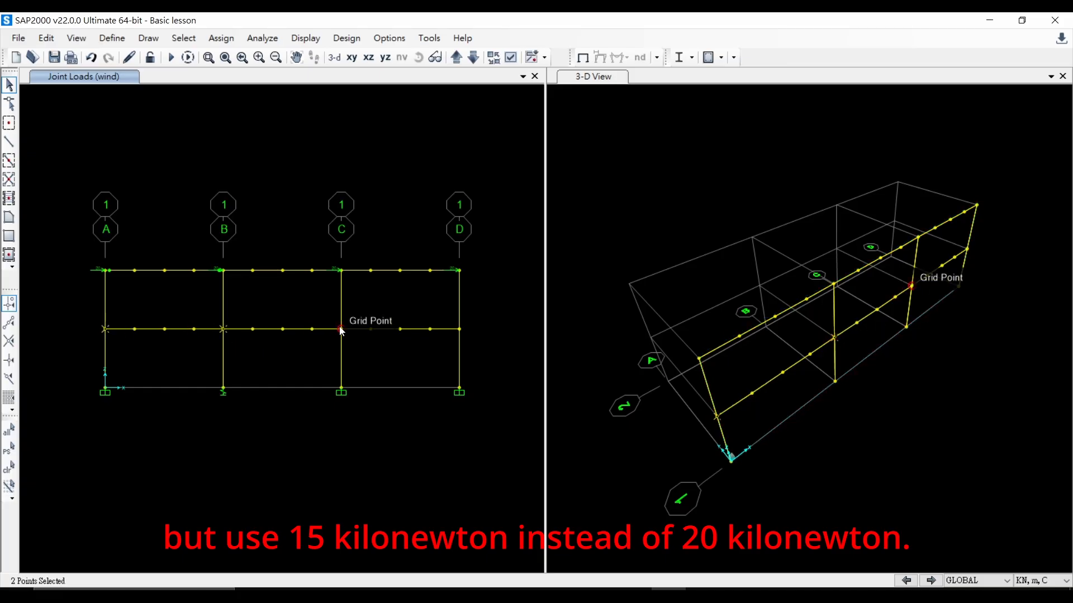
{"action": "left_click", "coordinate": [460, 329]}
{"action": "left_click", "coordinate": [221, 38]}
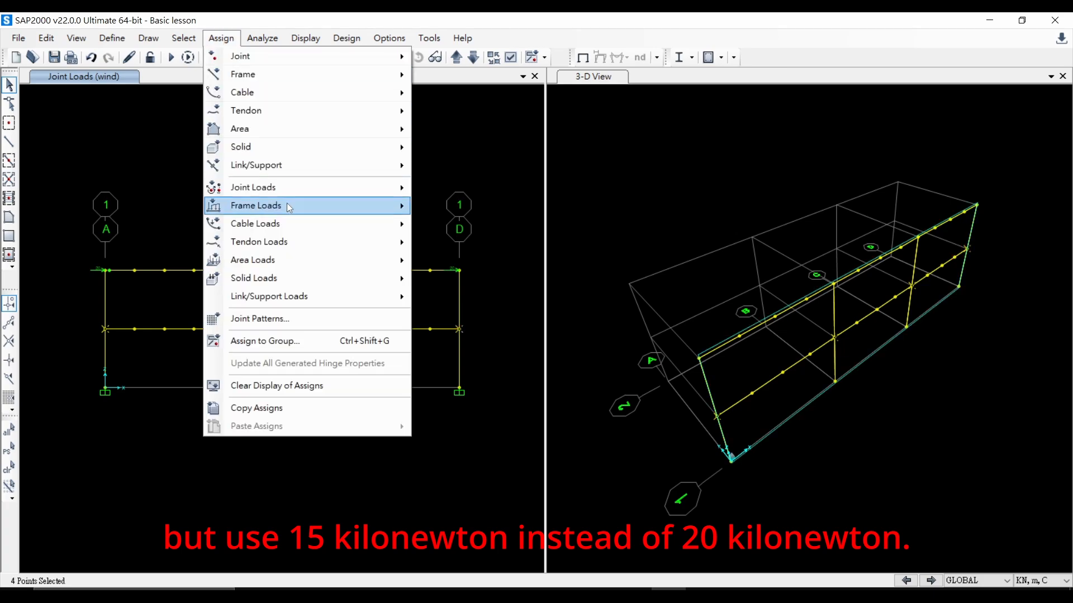
{"action": "mouse_move", "coordinate": [296, 186]}
{"action": "left_click", "coordinate": [447, 188]}
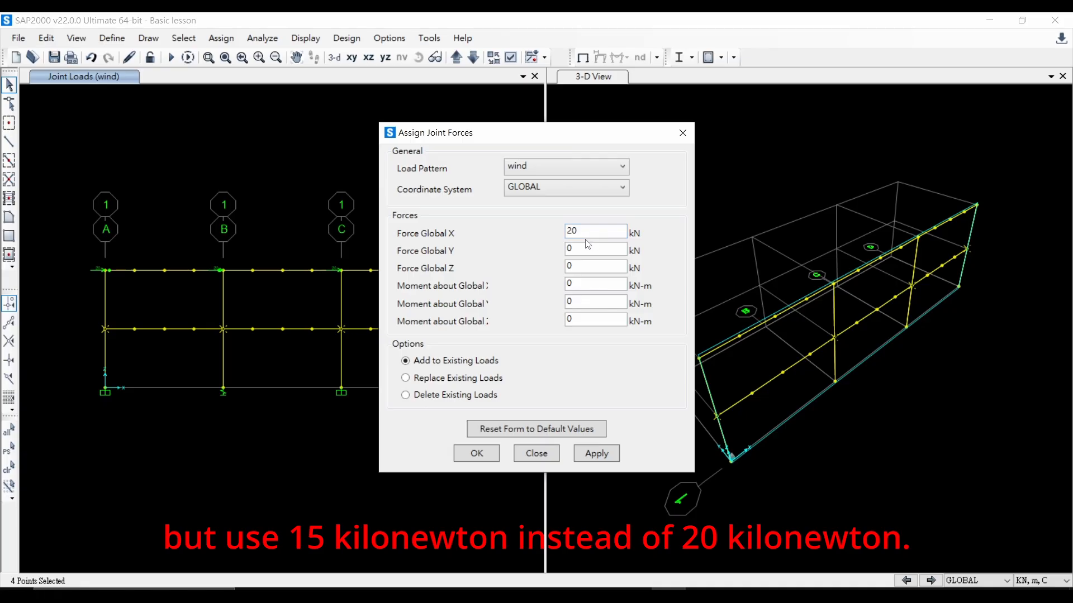
{"action": "left_click_drag", "start_coordinate": [586, 232], "coordinate": [499, 236]}
{"action": "type", "text": "15"}
{"action": "left_click", "coordinate": [601, 455]}
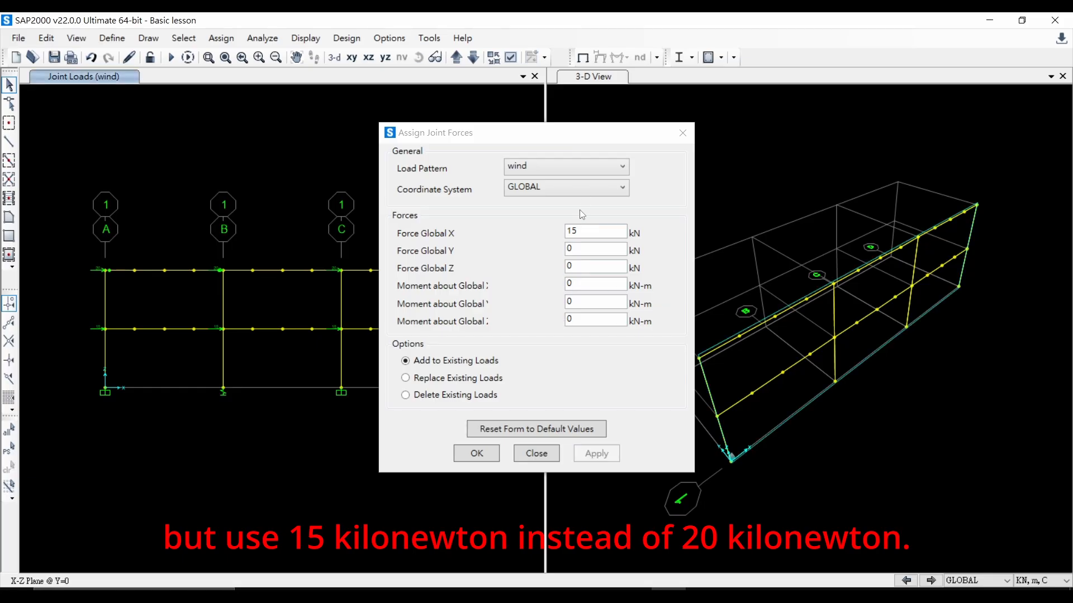
{"action": "left_click_drag", "start_coordinate": [577, 144], "coordinate": [716, 146]}
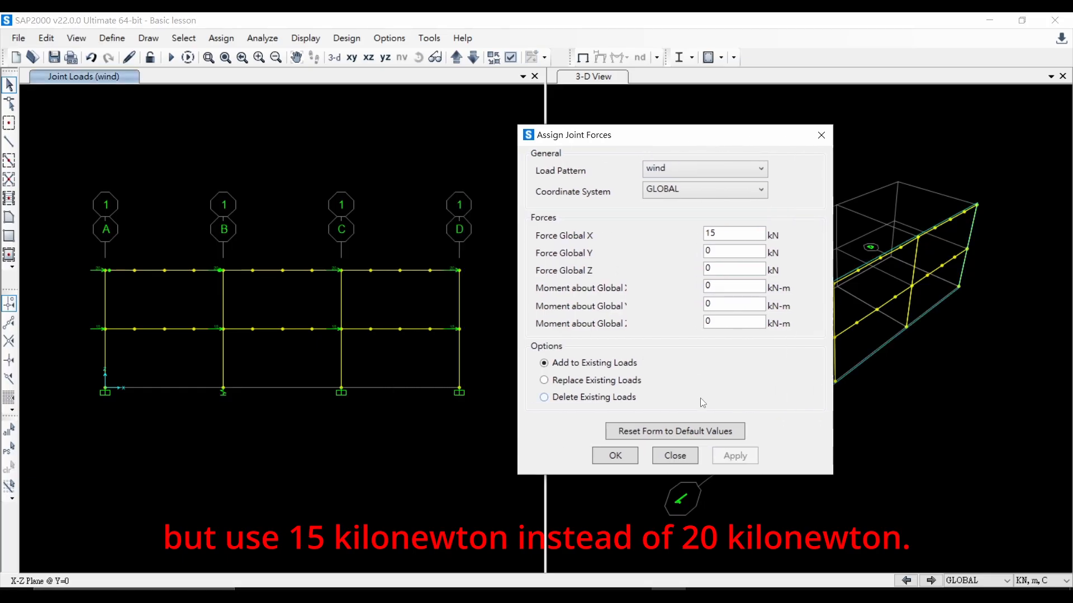
{"action": "left_click", "coordinate": [615, 454]}
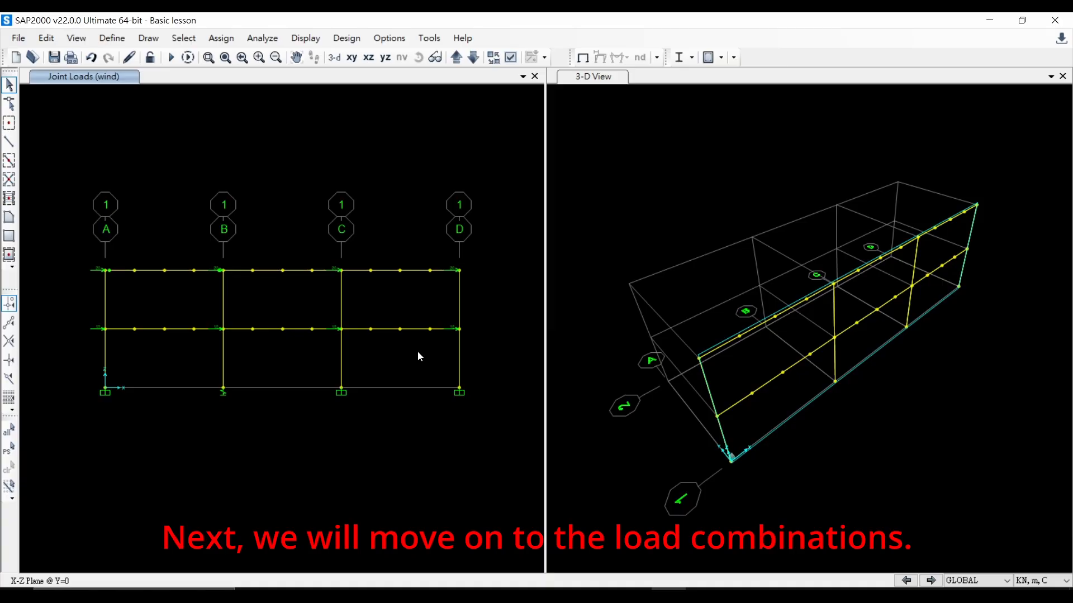
Create a new load combination and add the DEAD load case with scale factor 1.2.
{"action": "left_click", "coordinate": [112, 38]}
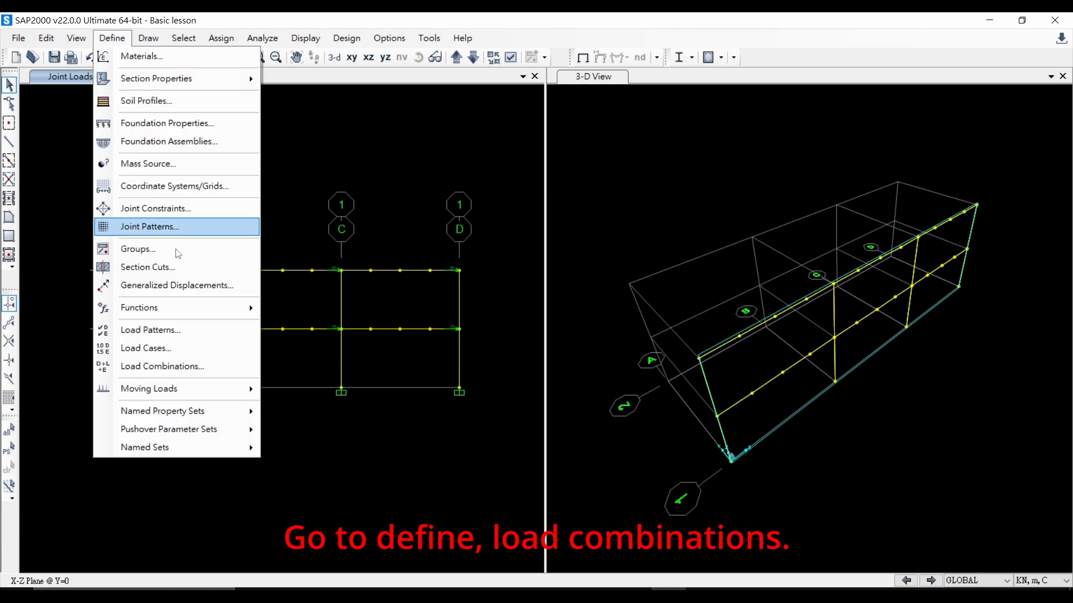
{"action": "left_click", "coordinate": [197, 369]}
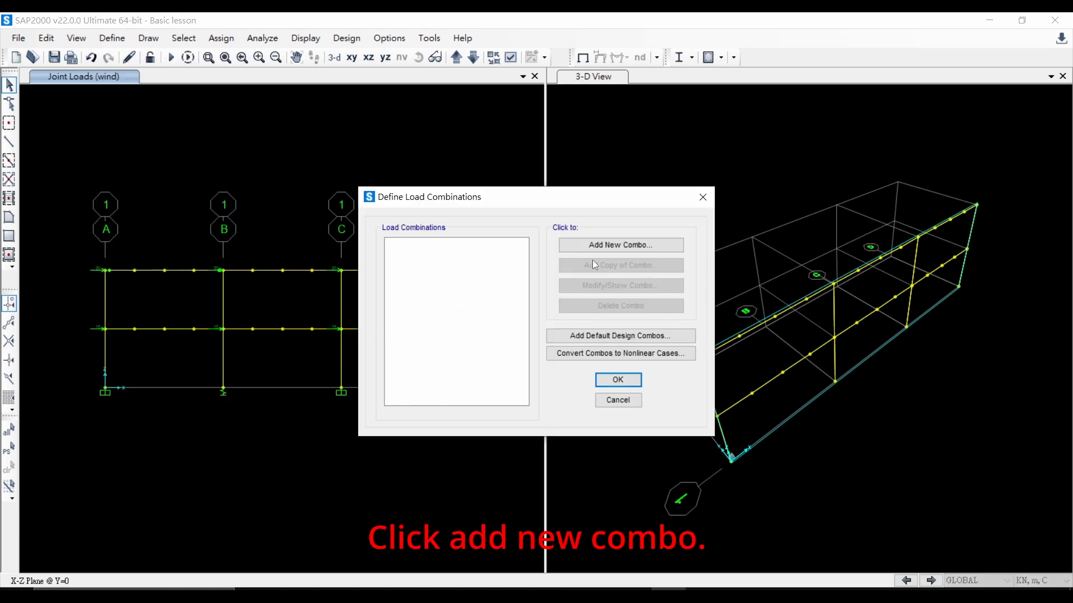
{"action": "left_click", "coordinate": [618, 248]}
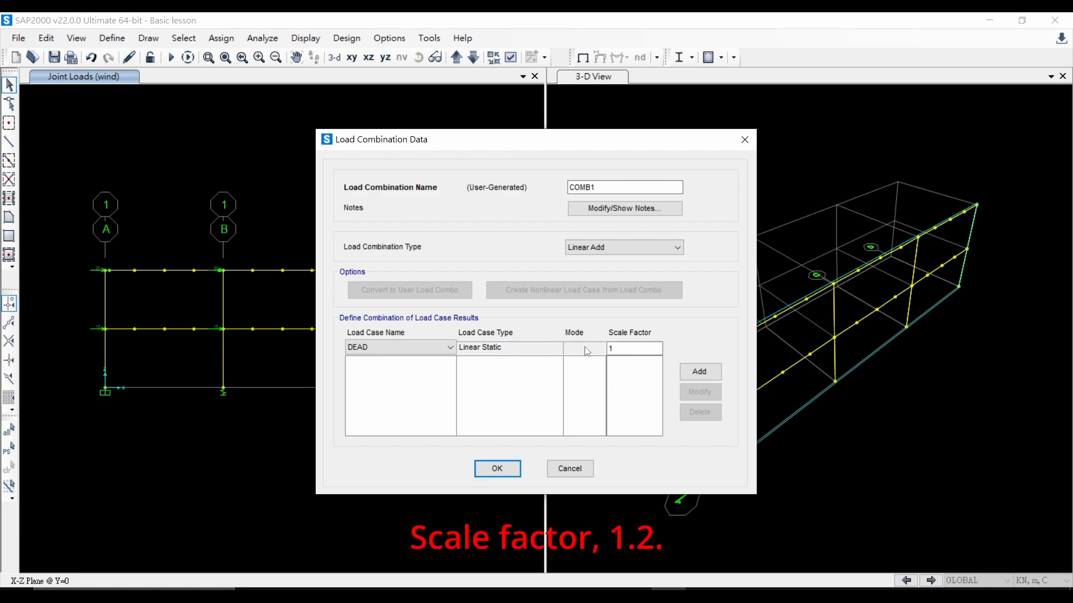
{"action": "left_click", "coordinate": [623, 347]}
{"action": "type", "text": ".2"}
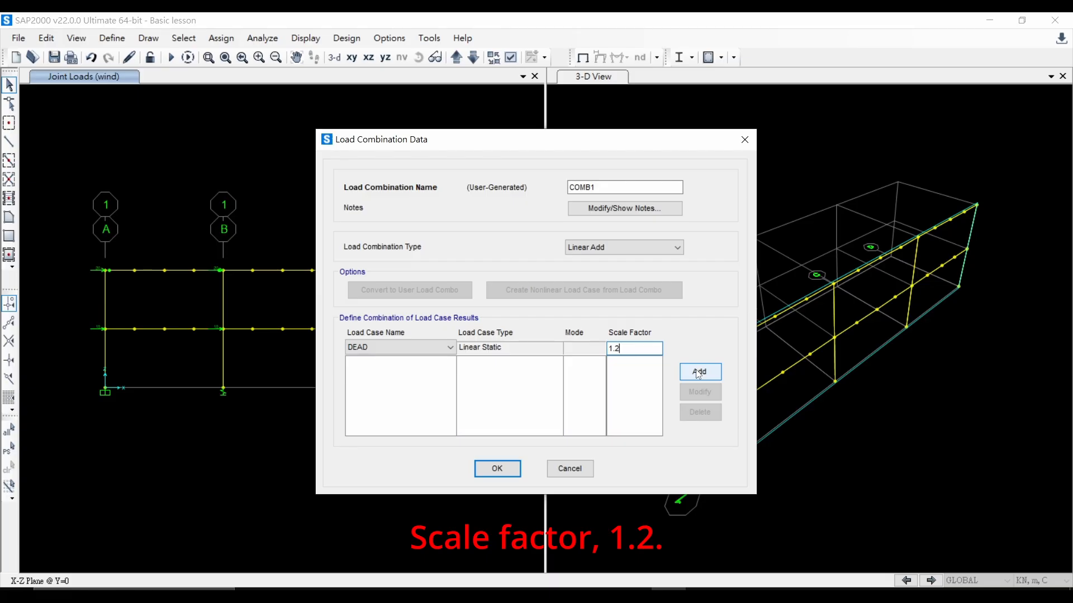
{"action": "left_click", "coordinate": [698, 372]}
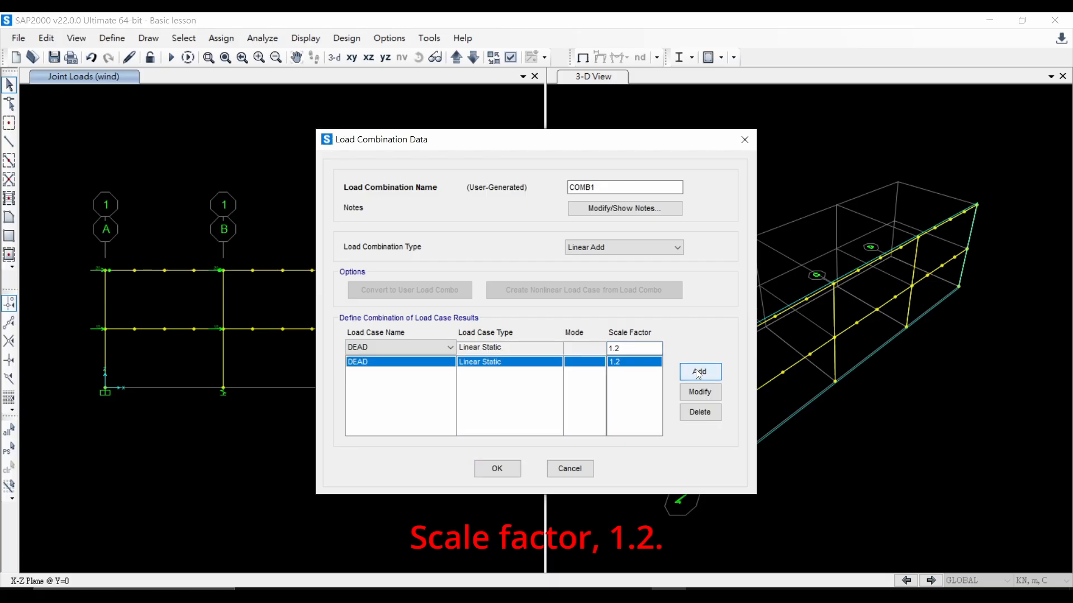
Add the Live load case with scale factor 1.6 to the combination and accept it.
{"action": "left_click", "coordinate": [373, 347]}
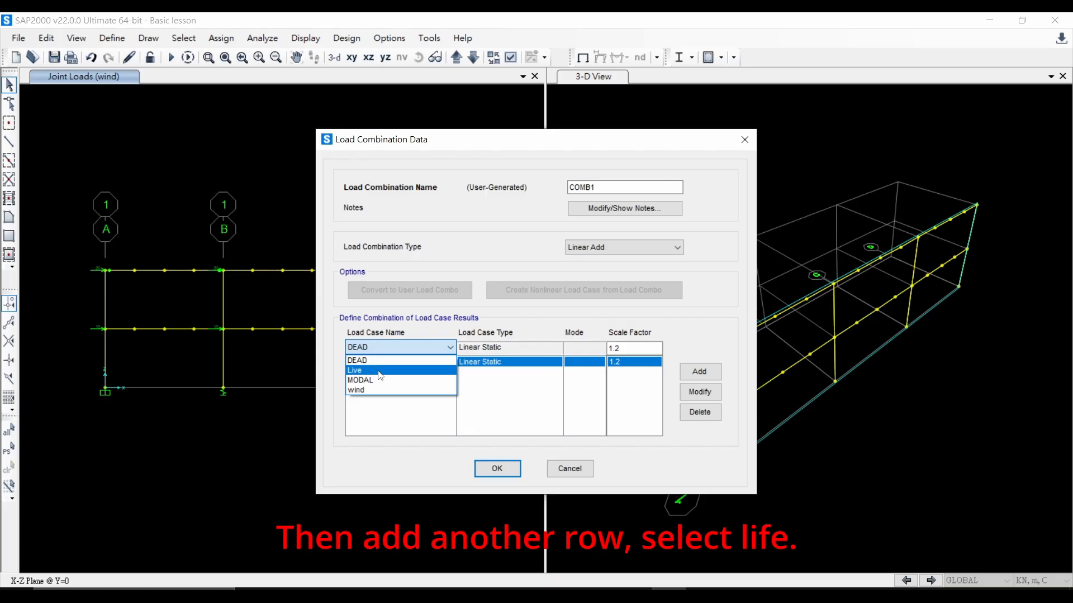
{"action": "left_click", "coordinate": [379, 370]}
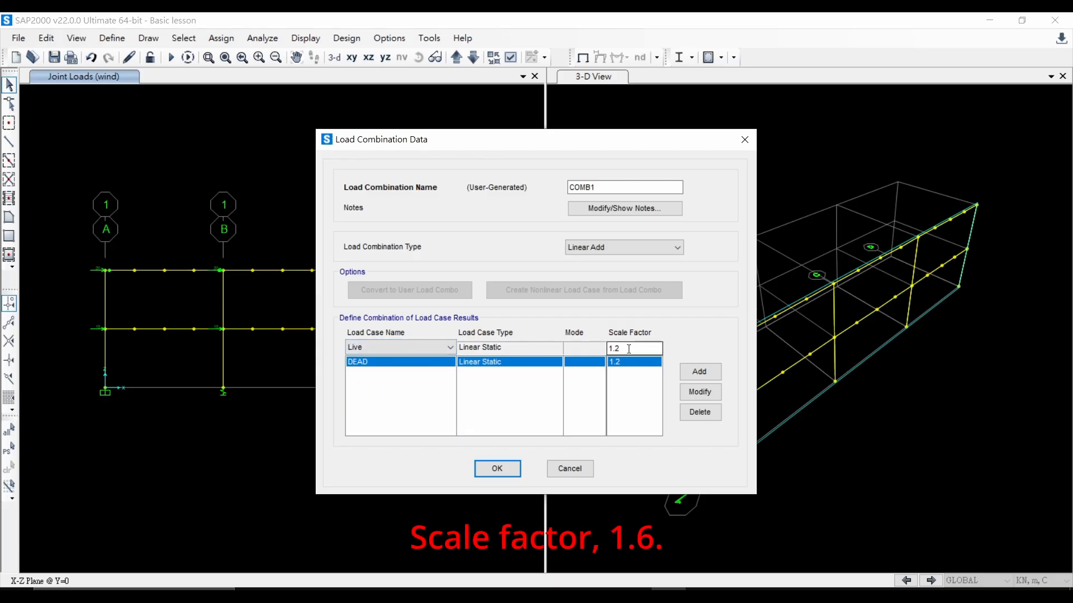
{"action": "left_click_drag", "start_coordinate": [627, 350], "coordinate": [564, 352]}
{"action": "type", "text": "1.6"}
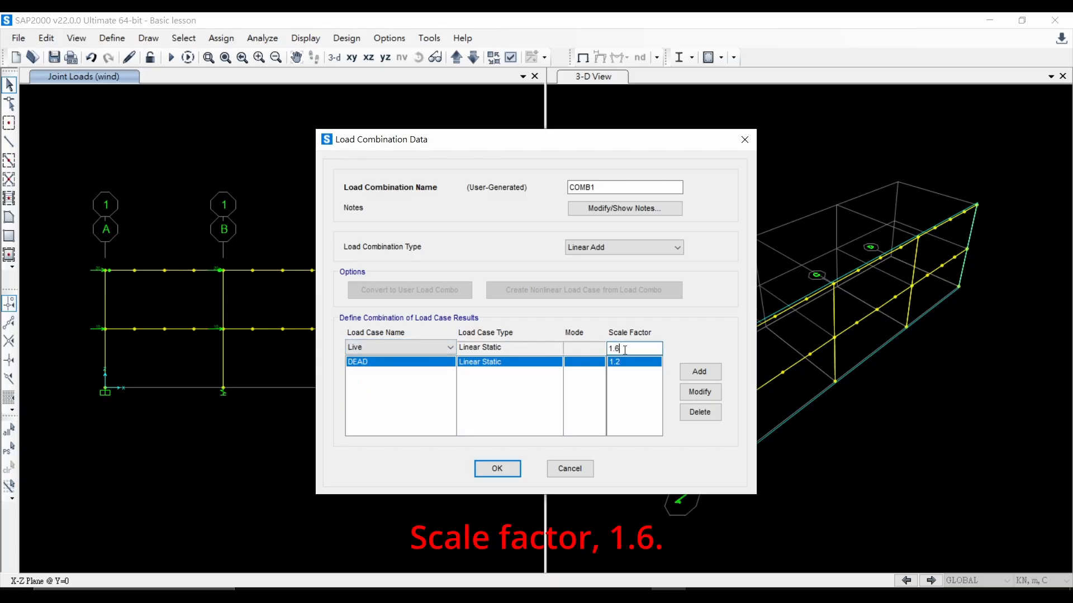
{"action": "left_click", "coordinate": [701, 371]}
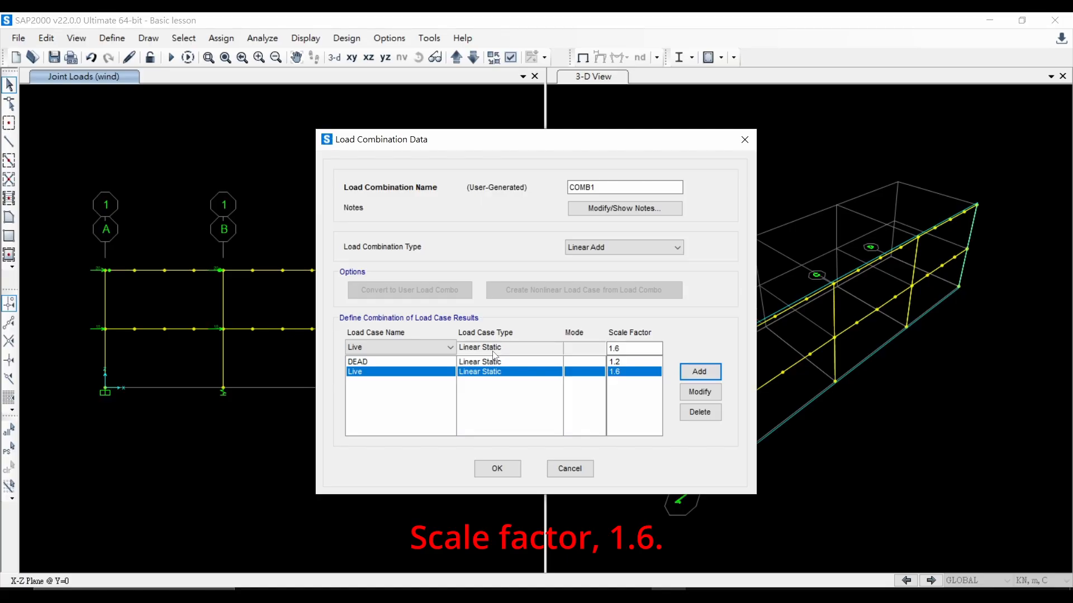
{"action": "left_click", "coordinate": [497, 468]}
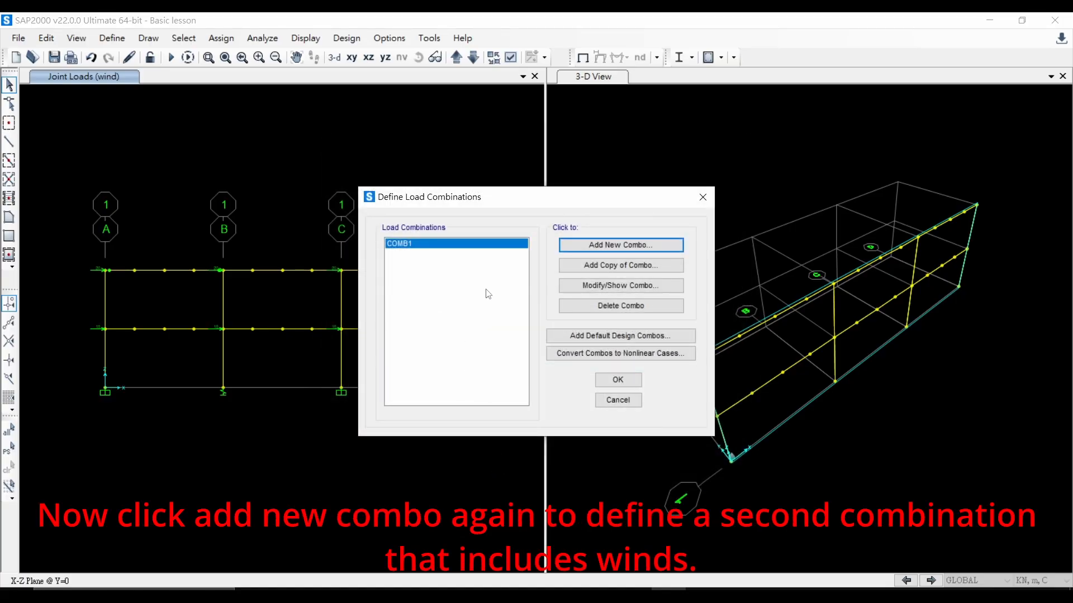
Create a second load combination and add the DEAD load case with scale factor 1.2.
{"action": "left_click", "coordinate": [634, 246]}
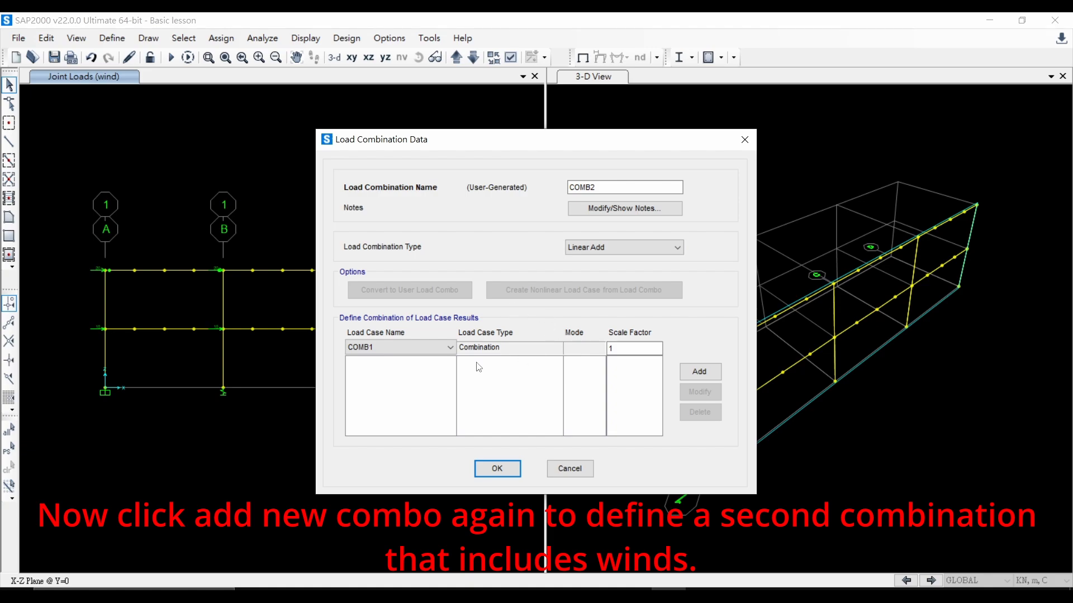
{"action": "left_click", "coordinate": [403, 349]}
{"action": "left_click", "coordinate": [377, 366]}
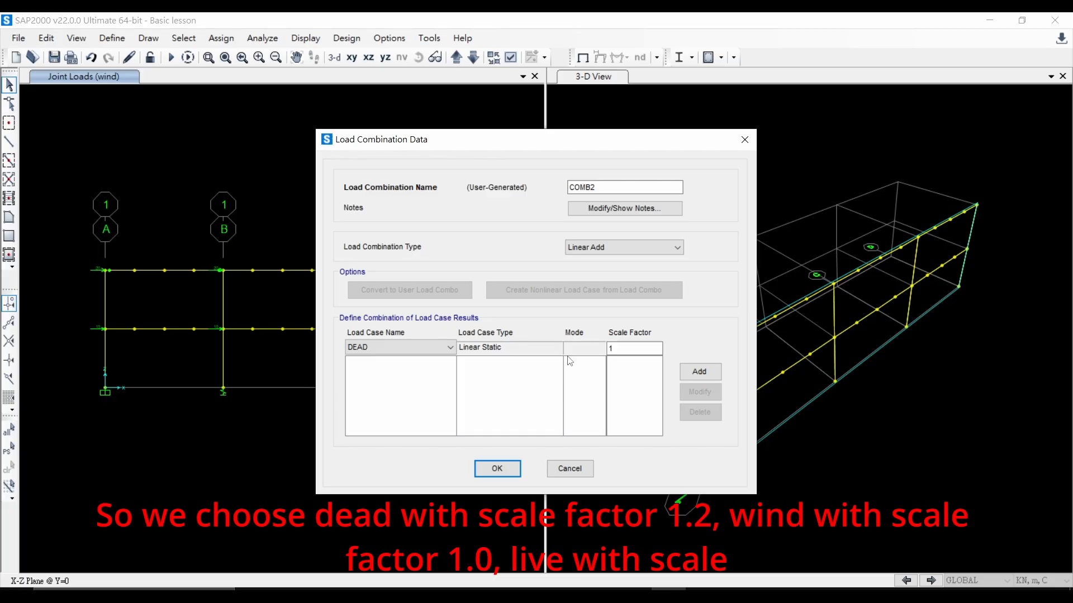
{"action": "left_click", "coordinate": [625, 349]}
{"action": "type", "text": ".2"}
{"action": "left_click", "coordinate": [699, 371]}
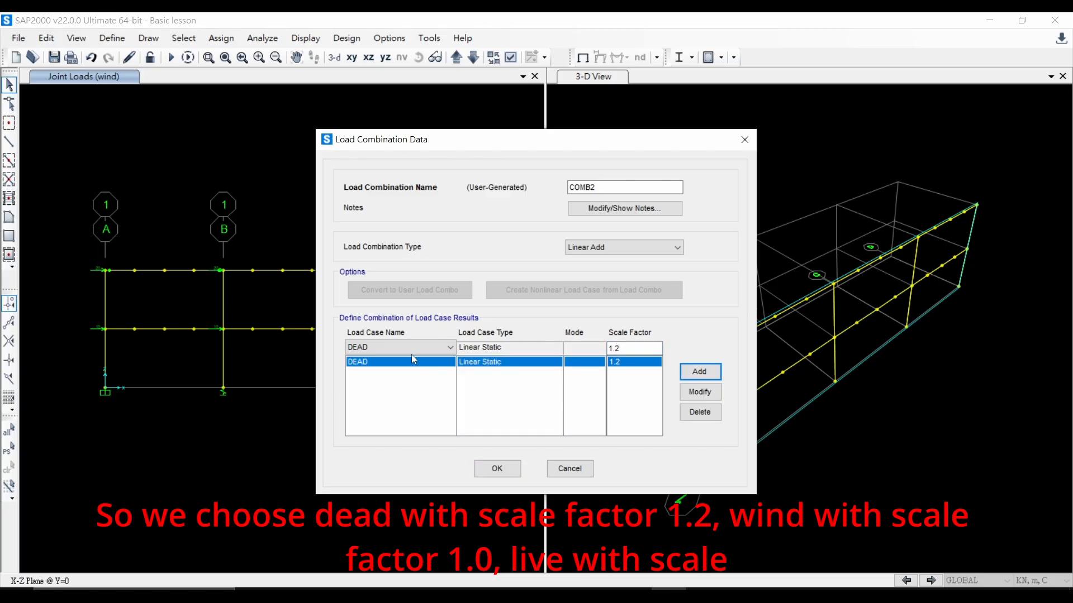
Add the wind load case with scale factor 1.0 to the second load combination.
{"action": "left_click", "coordinate": [426, 348]}
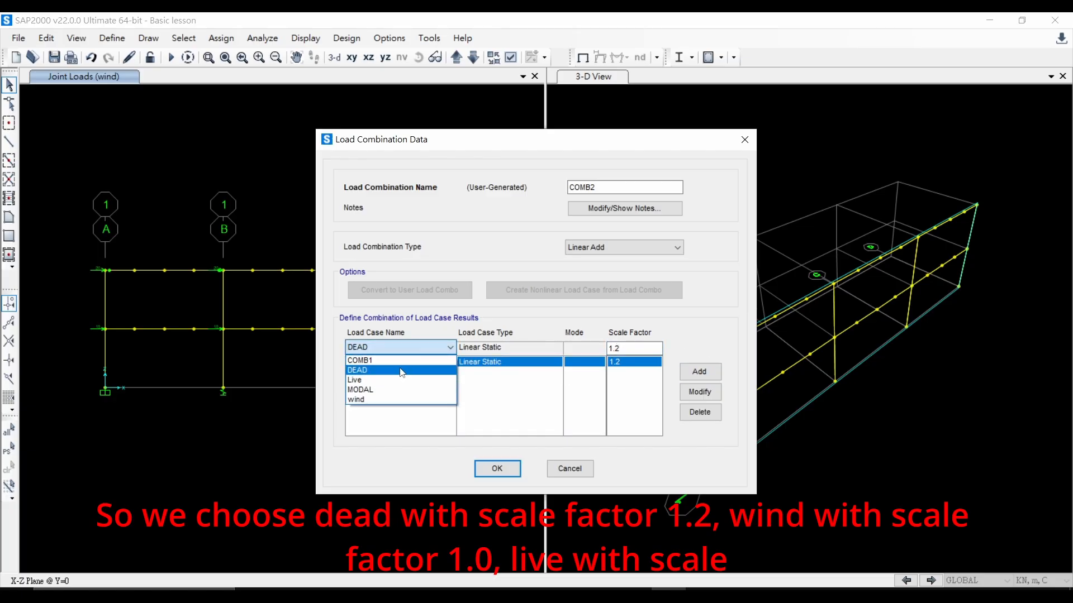
{"action": "left_click", "coordinate": [400, 399]}
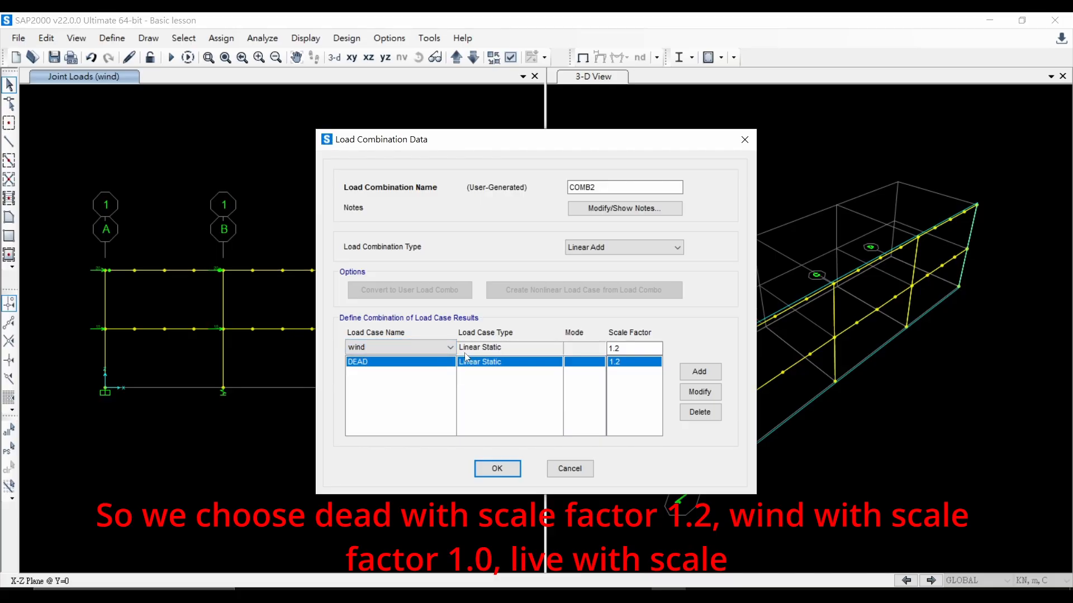
{"action": "left_click", "coordinate": [637, 352]}
{"action": "left_click_drag", "start_coordinate": [638, 353], "coordinate": [561, 357]}
{"action": "type", "text": "1.0"}
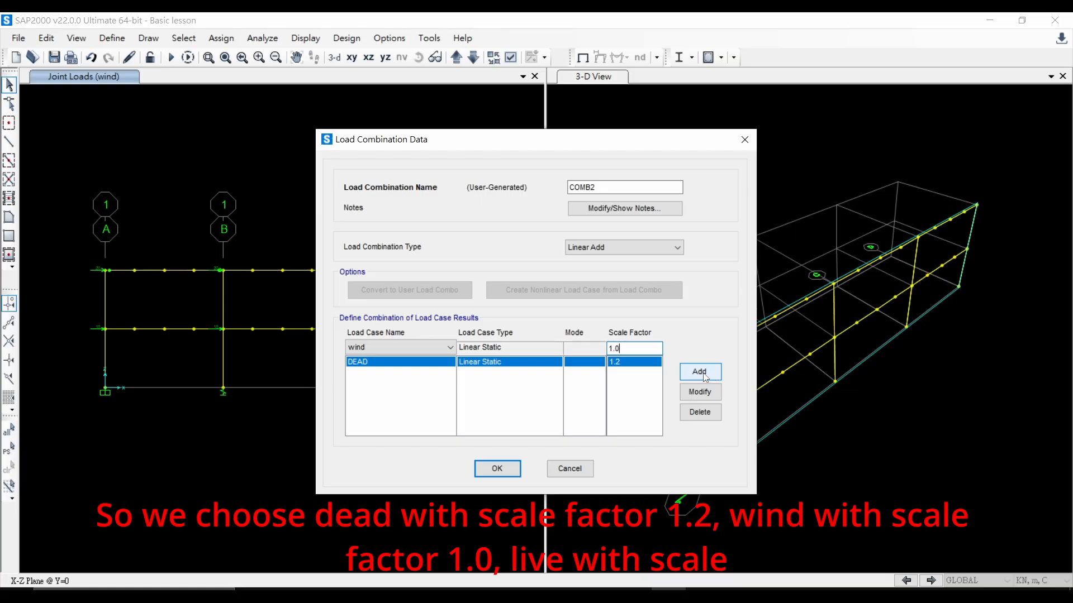
{"action": "left_click", "coordinate": [704, 375]}
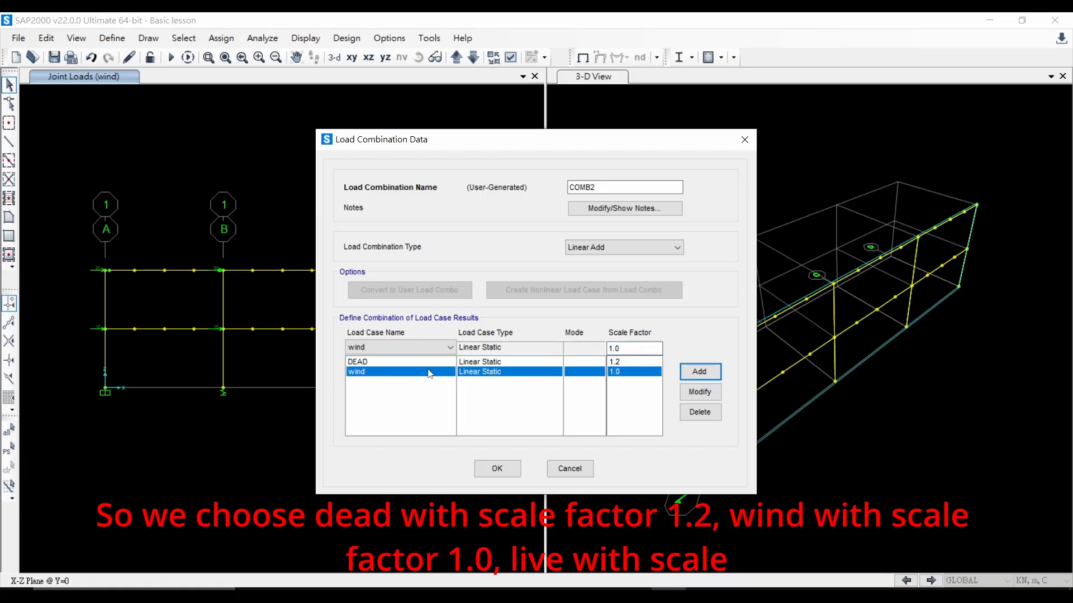
Add the Live load case with scale factor 0.5 to COMB2, then accept the combination and finish defining load combinations.
{"action": "left_click", "coordinate": [400, 347]}
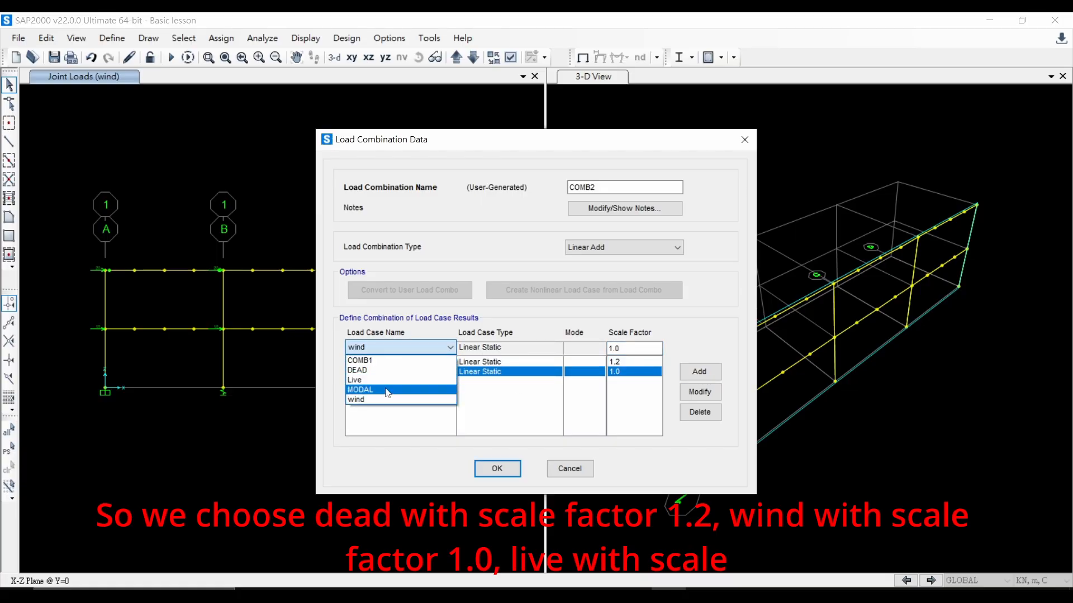
{"action": "left_click", "coordinate": [386, 380]}
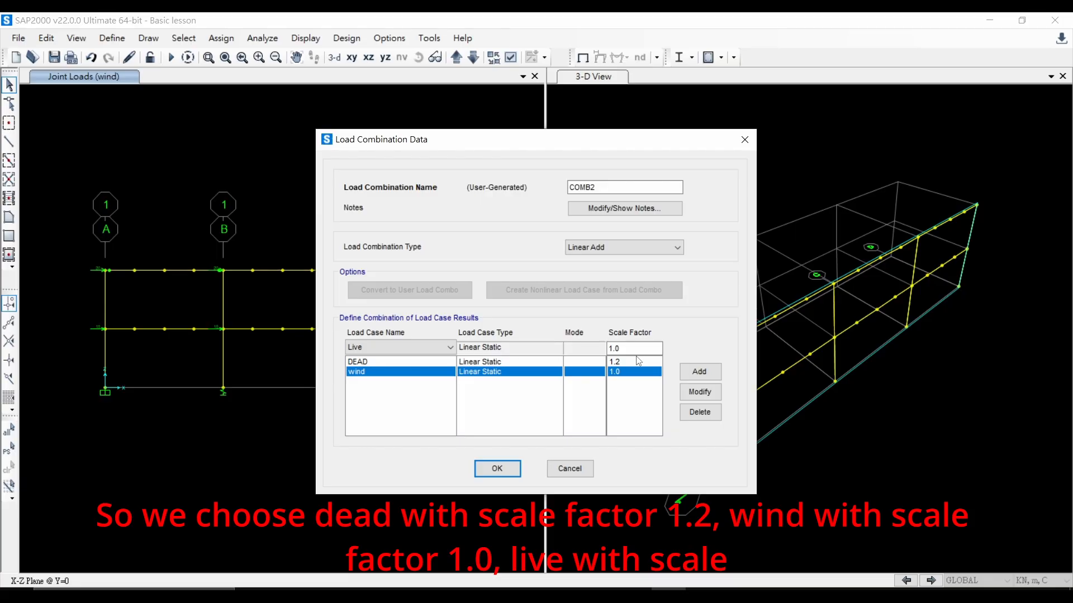
{"action": "left_click_drag", "start_coordinate": [649, 350], "coordinate": [574, 351]}
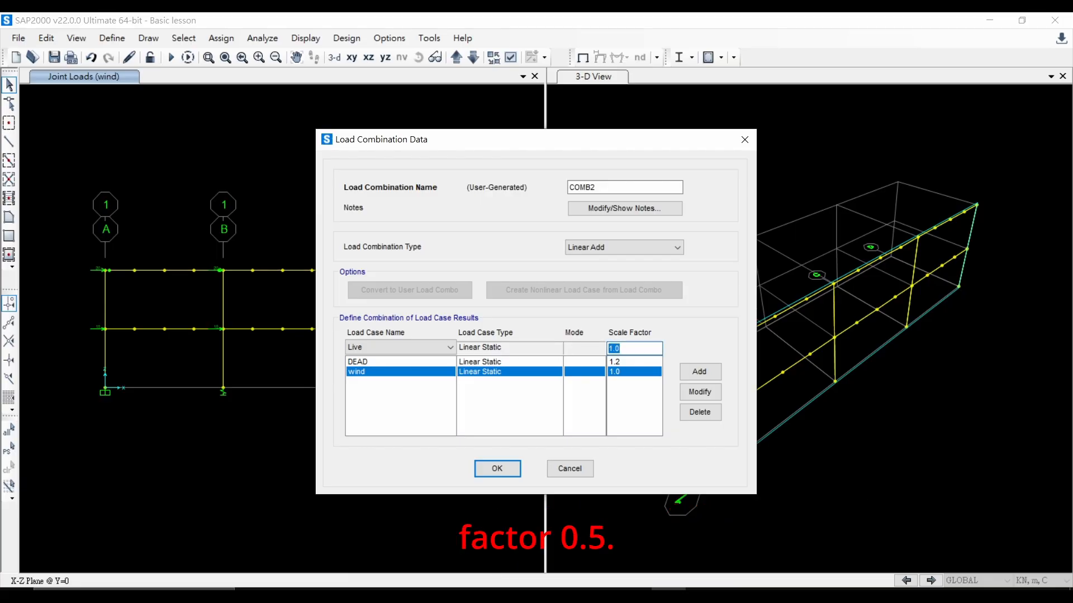
{"action": "type", "text": "0.5"}
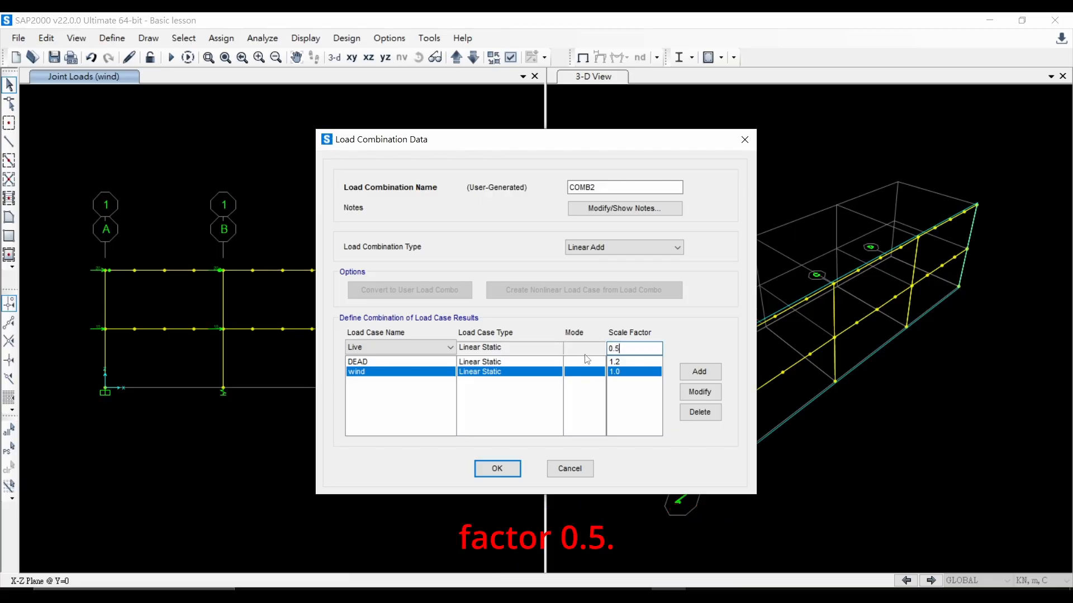
{"action": "left_click", "coordinate": [705, 374]}
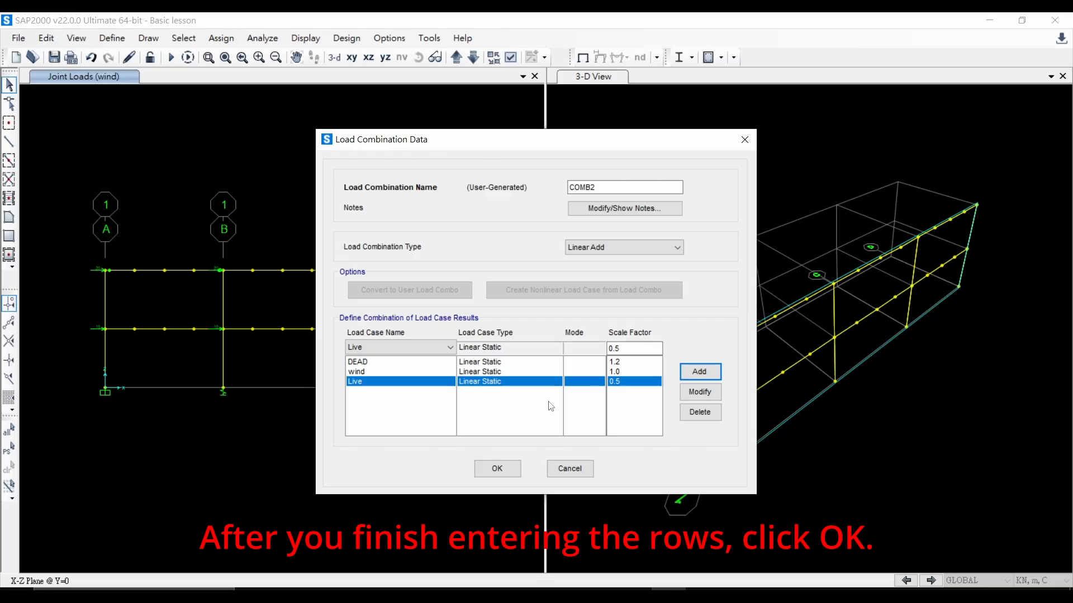
{"action": "left_click", "coordinate": [505, 471]}
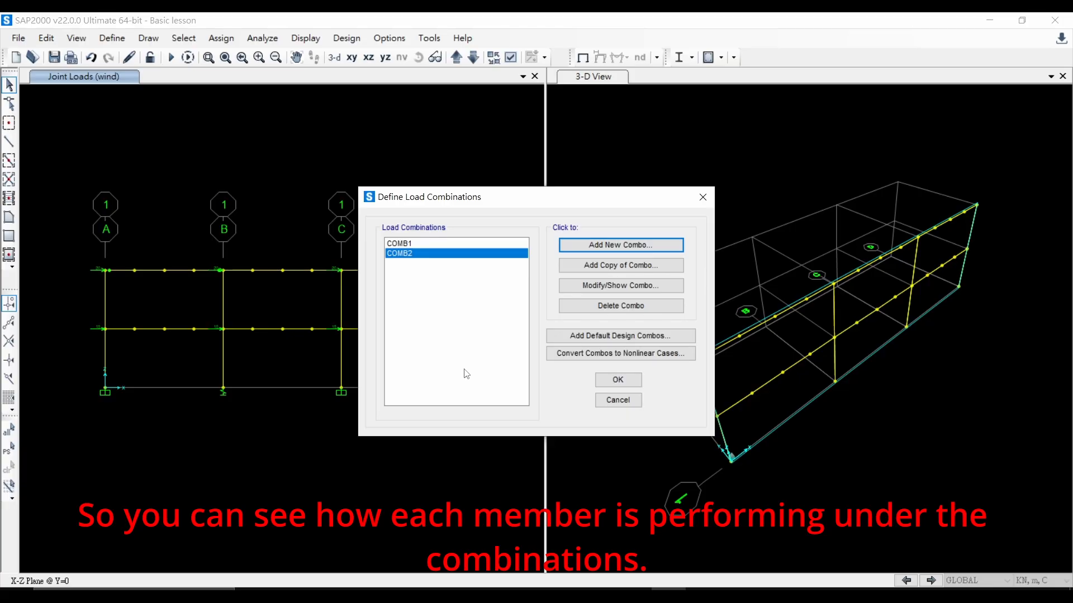
{"action": "left_click", "coordinate": [618, 380]}
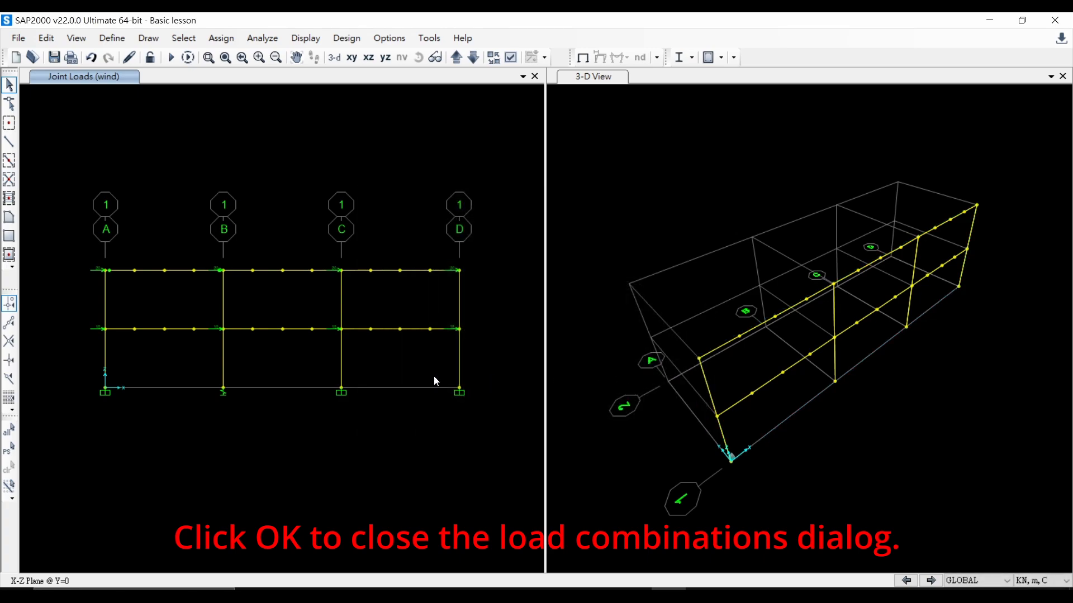